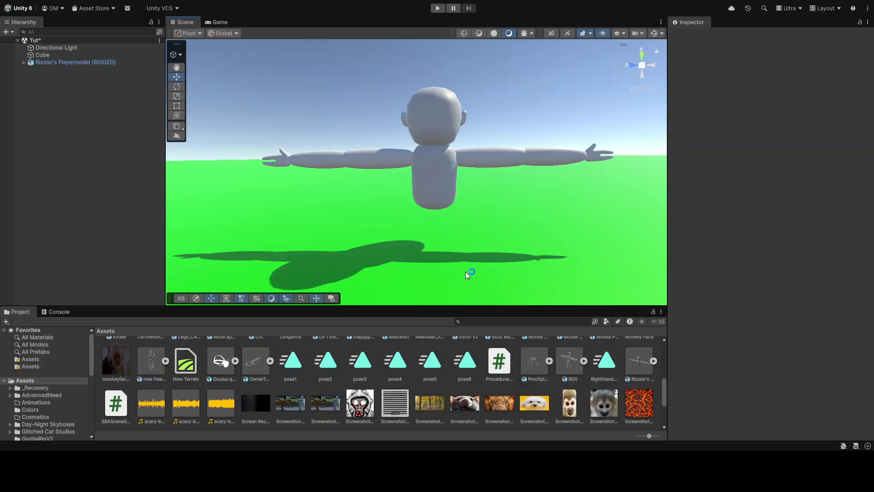
Open the Materials folder in the project's assets
{"action": "right_click_drag", "start_coordinate": [465, 272], "coordinate": [512, 261]}
{"action": "scroll", "coordinate": [511, 261], "scroll_direction": "up", "scroll_amount": 3}
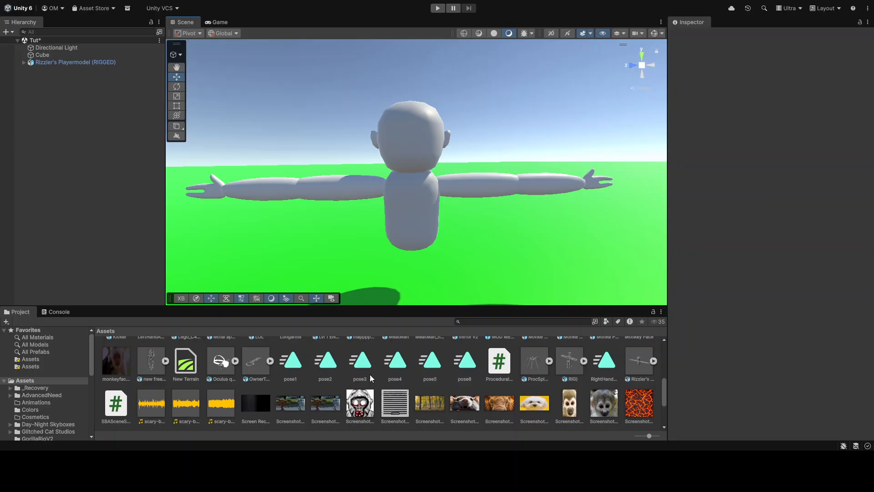
{"action": "scroll", "coordinate": [267, 384], "scroll_direction": "up", "scroll_amount": 6}
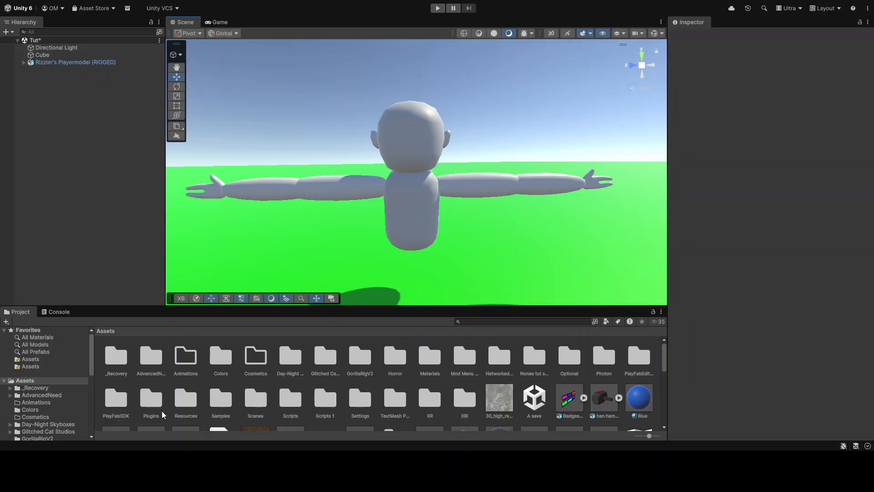
{"action": "double_click", "coordinate": [430, 355]}
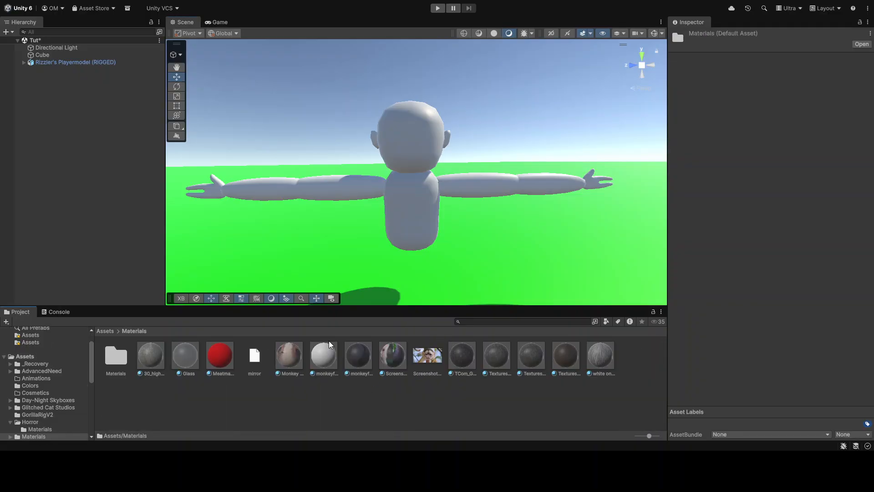
Apply the monkey screenshot material to the model's face and the three dark Textures materials to its torso and two arms
{"action": "left_click_drag", "start_coordinate": [388, 363], "coordinate": [409, 135]}
{"action": "left_click_drag", "start_coordinate": [506, 368], "coordinate": [425, 198]}
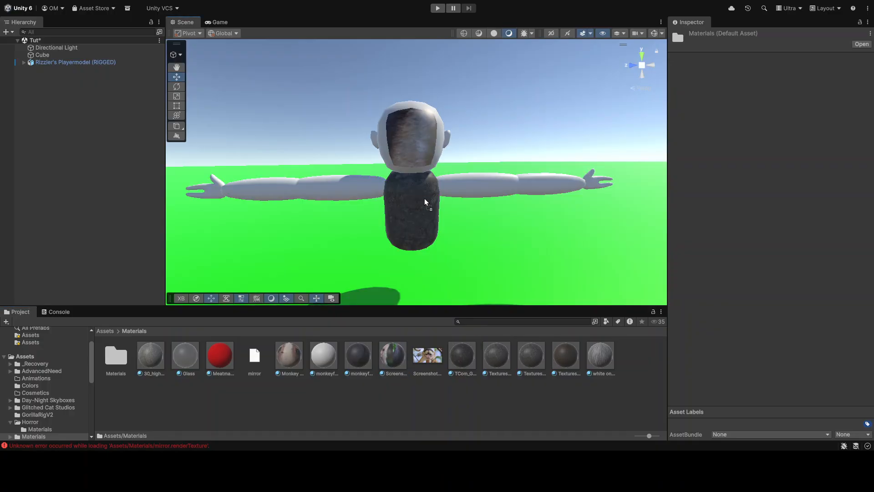
{"action": "left_click_drag", "start_coordinate": [534, 362], "coordinate": [524, 183]}
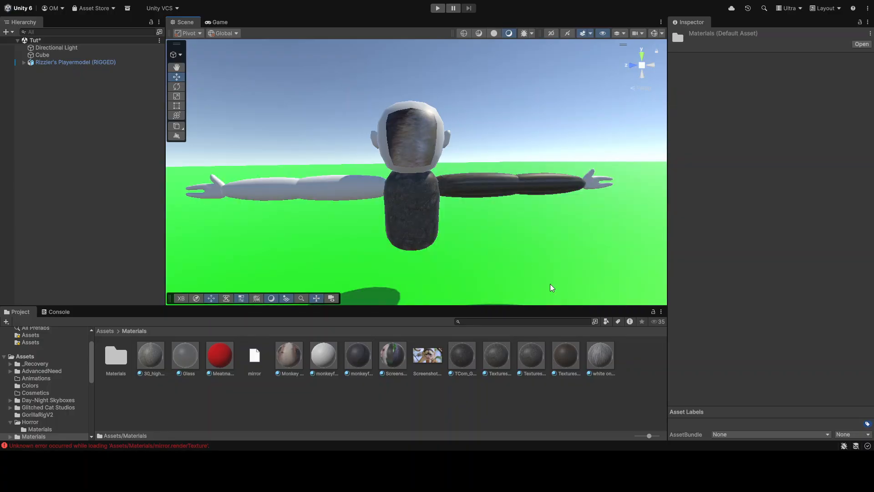
{"action": "left_click_drag", "start_coordinate": [581, 357], "coordinate": [321, 183]}
Apply the "white on..." material to the model's hands, ears and outer head
{"action": "left_click_drag", "start_coordinate": [601, 361], "coordinate": [593, 183]}
{"action": "left_click_drag", "start_coordinate": [596, 359], "coordinate": [446, 141]}
{"action": "left_click_drag", "start_coordinate": [604, 359], "coordinate": [449, 139]}
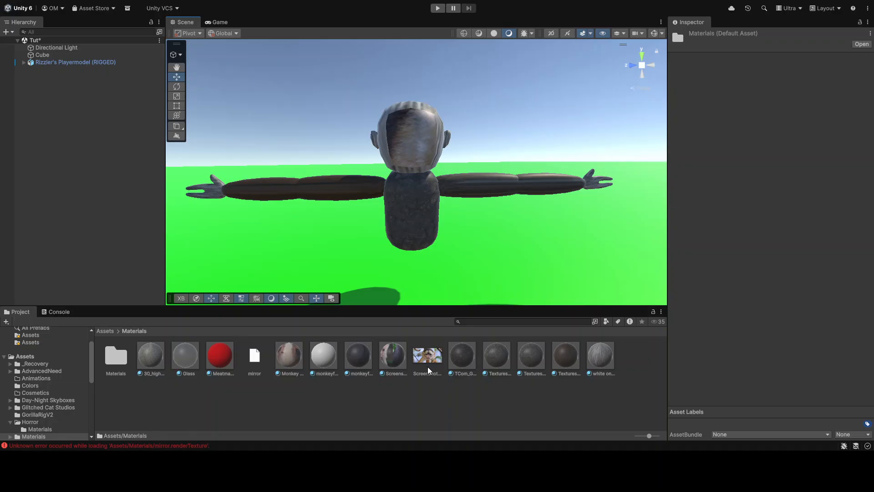
Apply the monkey screenshot material to the player model's torso and head, and deselect the model
{"action": "left_click_drag", "start_coordinate": [395, 357], "coordinate": [412, 195]}
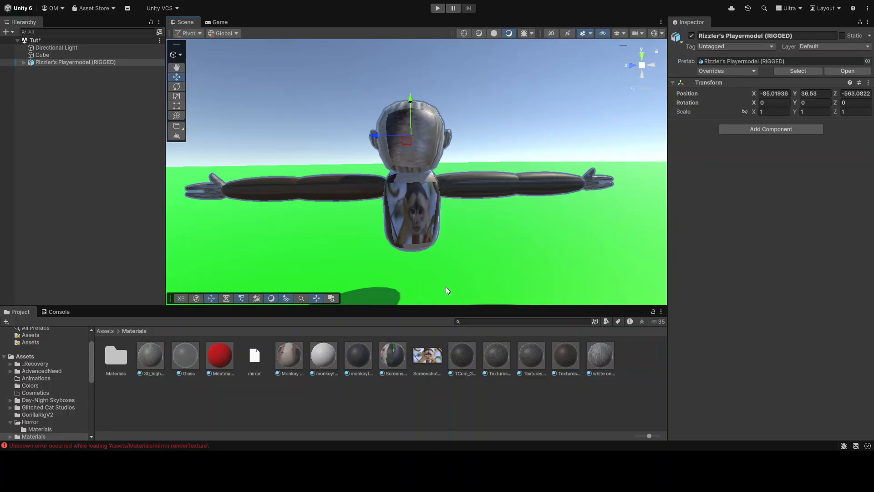
{"action": "left_click_drag", "start_coordinate": [406, 141], "coordinate": [414, 151]}
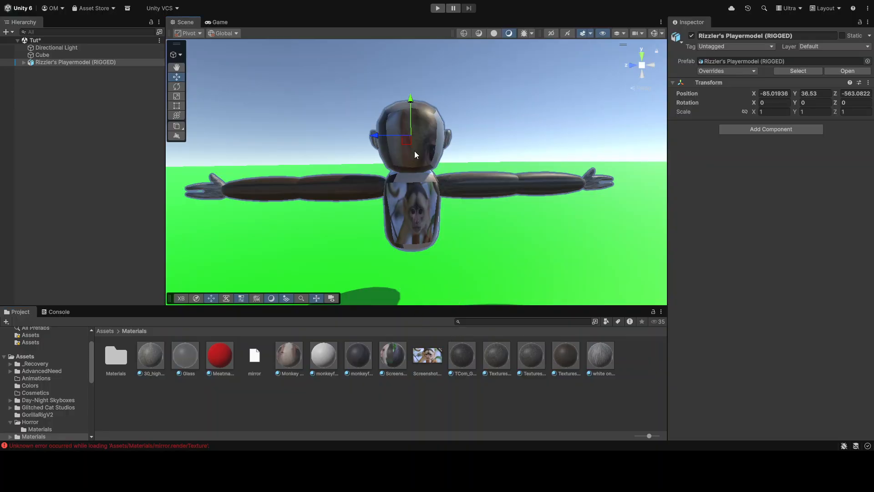
{"action": "left_click", "coordinate": [500, 103]}
{"action": "right_click_drag", "start_coordinate": [500, 103], "coordinate": [487, 97]}
{"action": "key", "text": "w"}
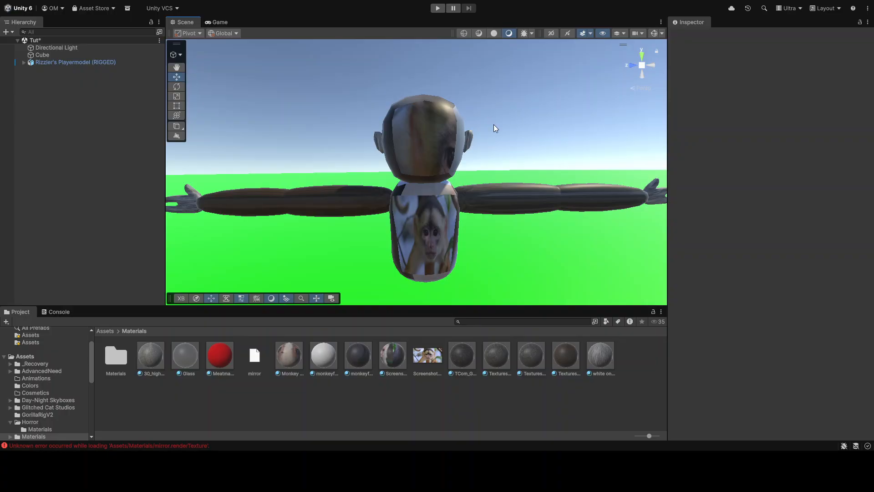
{"action": "key", "text": "s"}
{"action": "right_click_drag", "start_coordinate": [420, 160], "coordinate": [433, 214]}
{"action": "left_click", "coordinate": [420, 194]}
{"action": "key", "text": "s"}
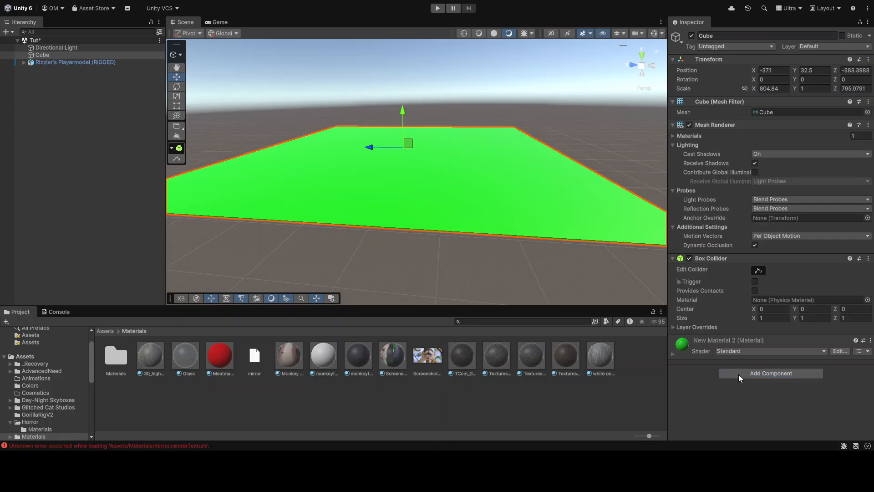
{"action": "left_click", "coordinate": [341, 265]}
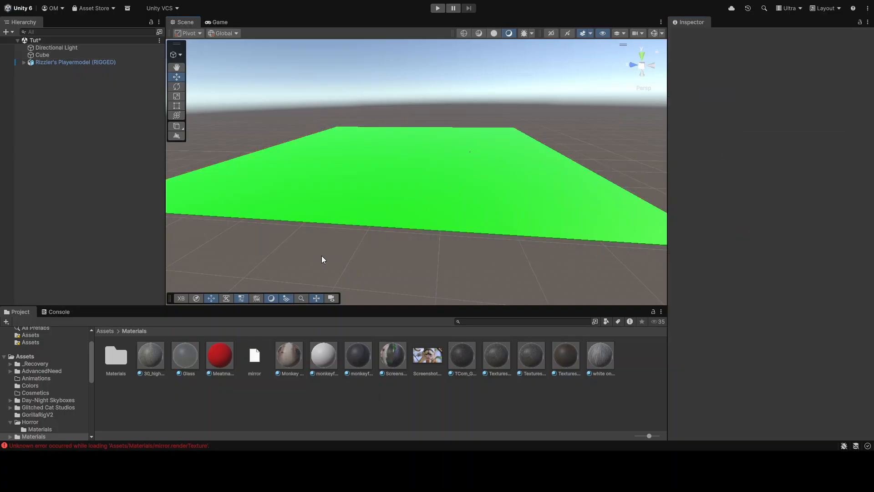
{"action": "right_click_drag", "start_coordinate": [356, 259], "coordinate": [382, 251]}
{"action": "right_click_drag", "start_coordinate": [395, 204], "coordinate": [387, 198]}
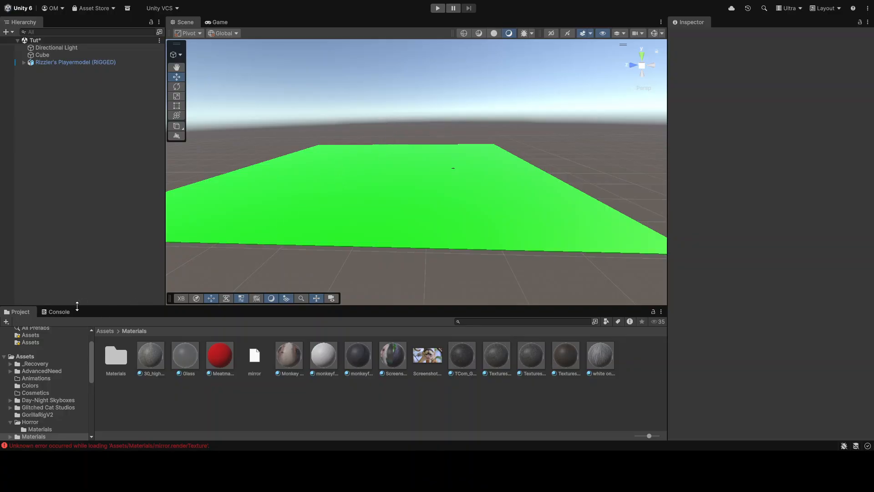
Clear the mirror.renderTexture error from the console and return to the project assets
{"action": "left_click", "coordinate": [57, 312]}
{"action": "left_click", "coordinate": [10, 321]}
{"action": "left_click", "coordinate": [19, 311]}
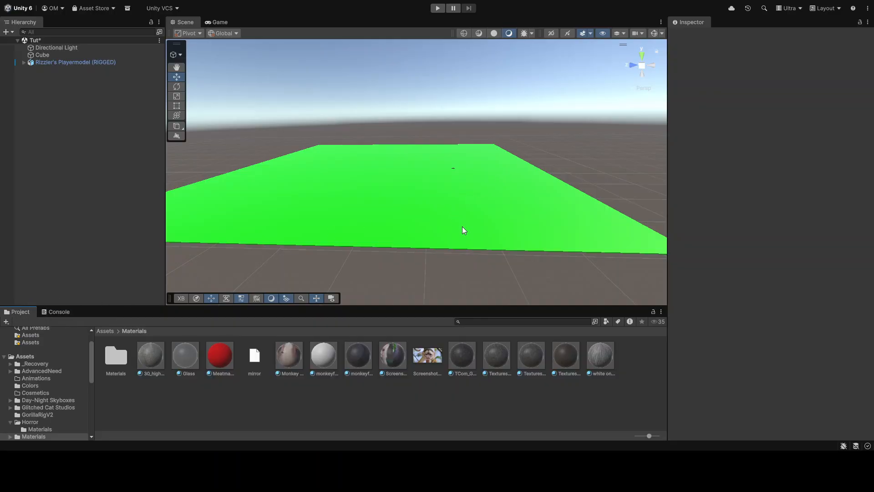
Look up the AI Navigation and Animation Rigging packages in the Package Manager
{"action": "right_click_drag", "start_coordinate": [306, 249], "coordinate": [243, 193]}
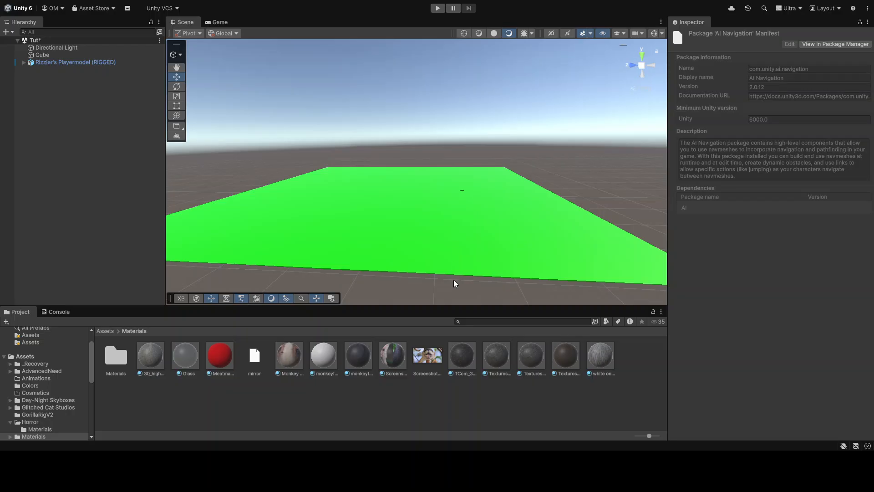
{"action": "left_click", "coordinate": [445, 322]}
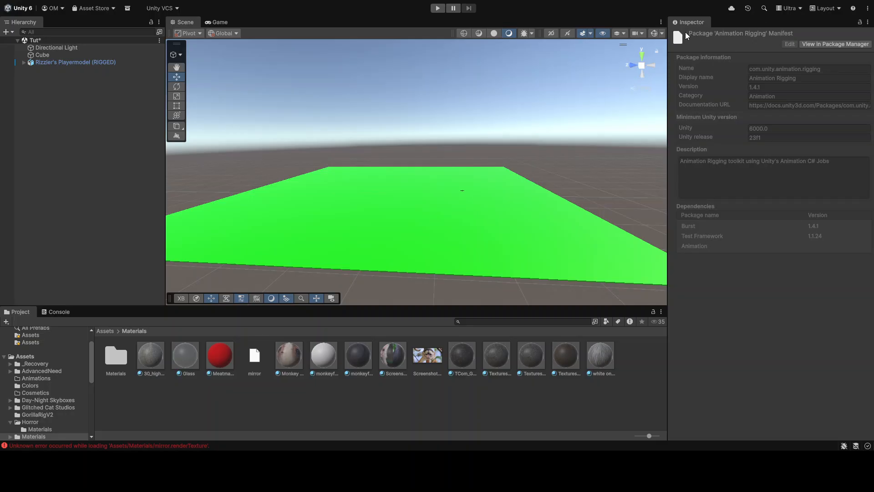
{"action": "right_click_drag", "start_coordinate": [381, 191], "coordinate": [376, 221]}
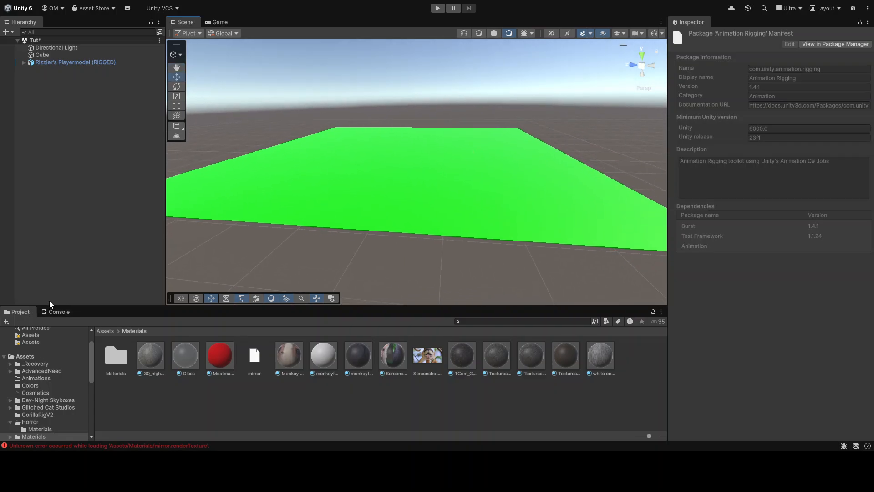
Clear the console again and go back to the Materials folder
{"action": "left_click", "coordinate": [59, 311]}
{"action": "left_click", "coordinate": [7, 322]}
{"action": "left_click", "coordinate": [19, 311]}
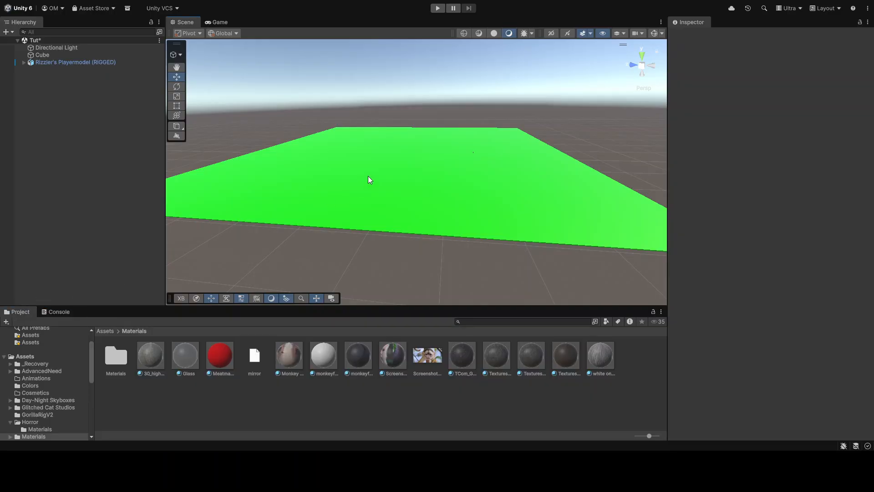
Select the green ground Cube and add a NavMesh Surface component to it
{"action": "right_click_drag", "start_coordinate": [367, 176], "coordinate": [385, 148]}
{"action": "key", "text": "w"}
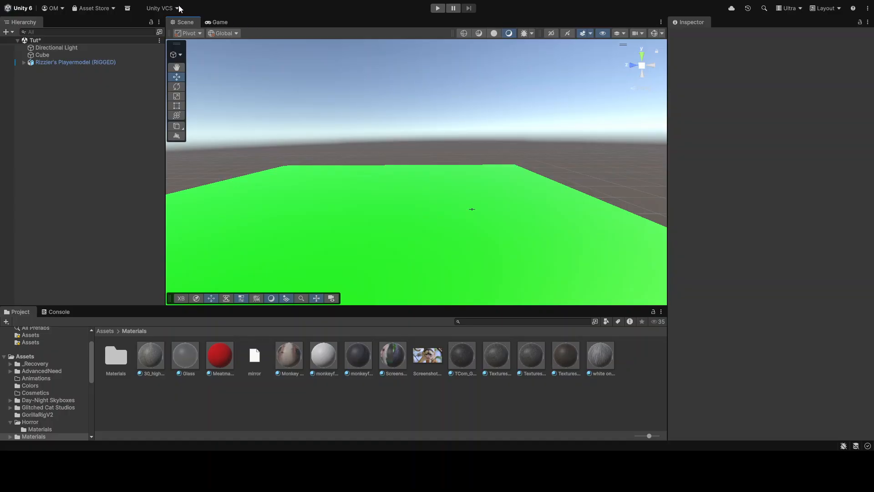
{"action": "right_click_drag", "start_coordinate": [299, 51], "coordinate": [347, 80]}
{"action": "key", "text": "w"}
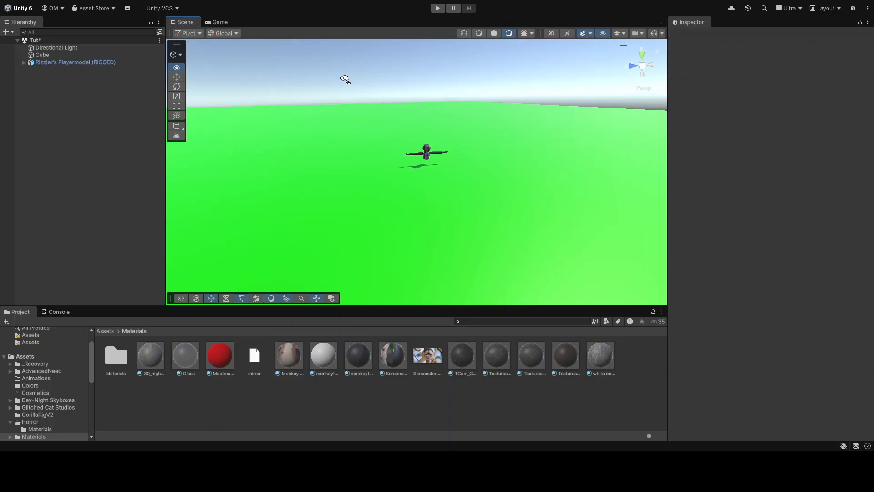
{"action": "left_click", "coordinate": [346, 193]}
{"action": "right_click_drag", "start_coordinate": [346, 194], "coordinate": [298, 192]}
{"action": "key", "text": "s"}
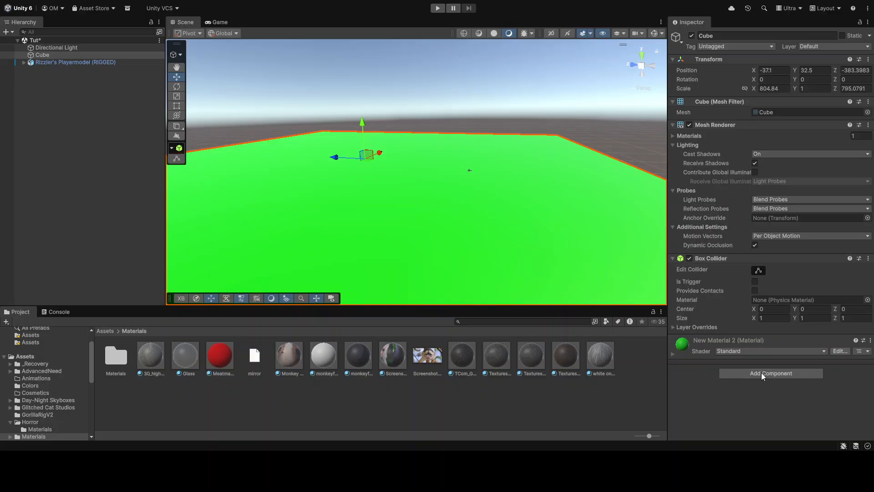
{"action": "left_click", "coordinate": [758, 331]}
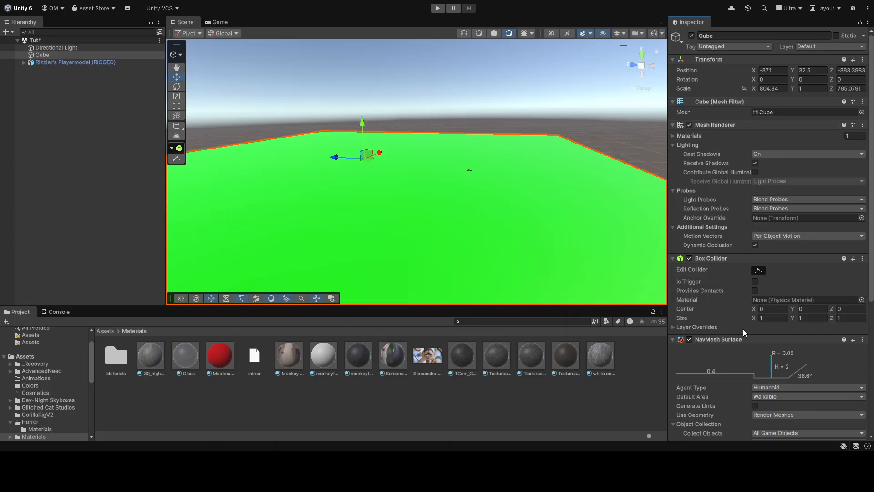
Override the voxel size of the ground's NavMesh Surface and set it to 0.27
{"action": "scroll", "coordinate": [743, 329], "scroll_direction": "down", "scroll_amount": 4}
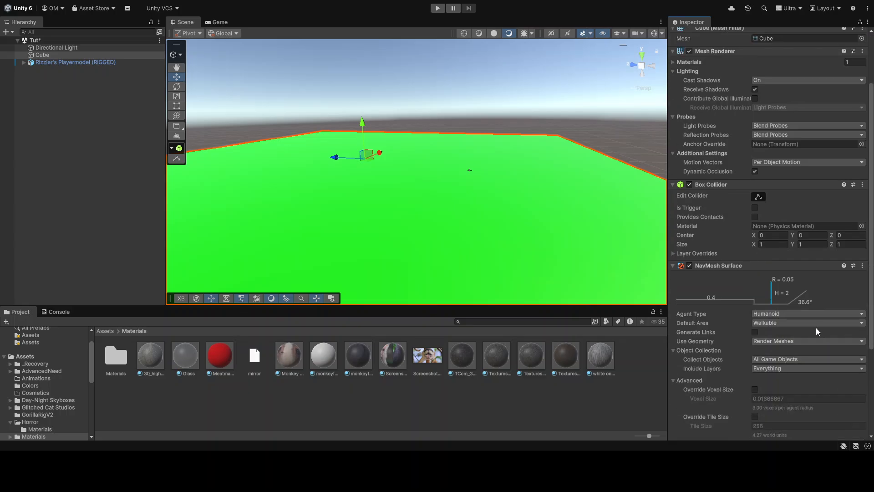
{"action": "left_click", "coordinate": [755, 390]}
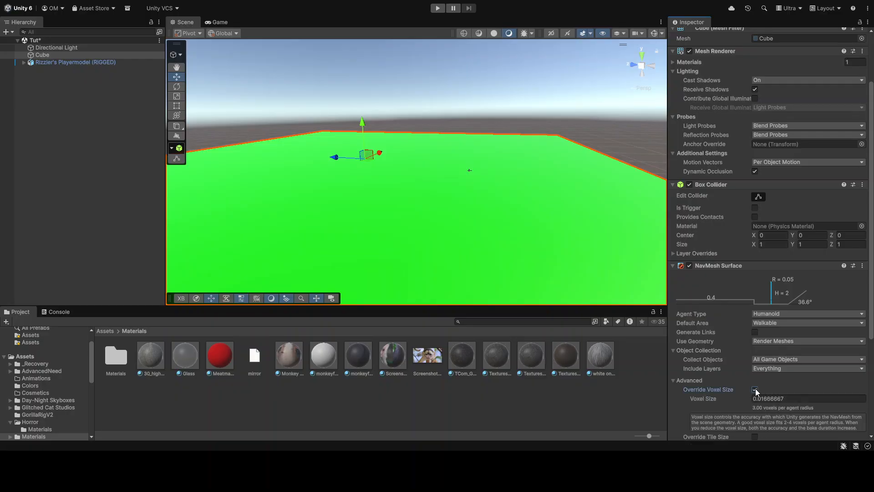
{"action": "left_click", "coordinate": [803, 397]}
{"action": "type", "text": "0.27"}
Bake the NavMesh for the ground Cube and turn on gizmos in the Scene view
{"action": "scroll", "coordinate": [814, 395], "scroll_direction": "down", "scroll_amount": 3}
{"action": "scroll", "coordinate": [679, 398], "scroll_direction": "down", "scroll_amount": 3}
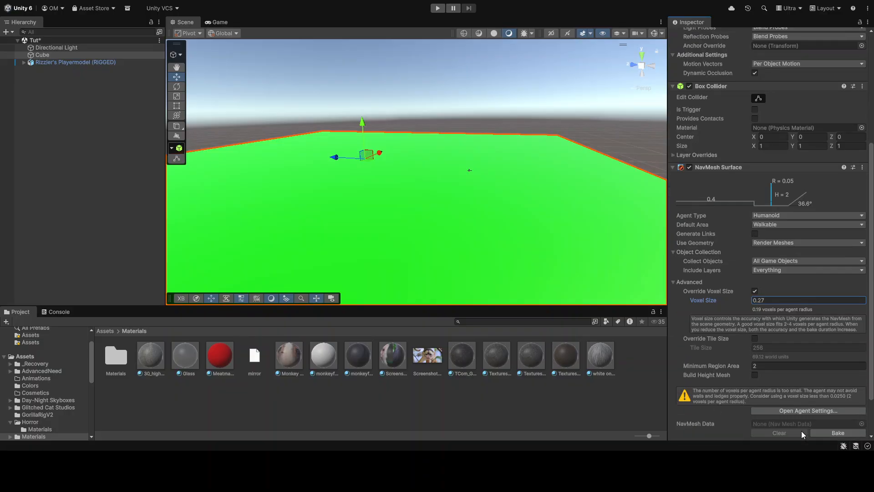
{"action": "scroll", "coordinate": [813, 412], "scroll_direction": "down", "scroll_amount": 3}
{"action": "left_click", "coordinate": [831, 383]}
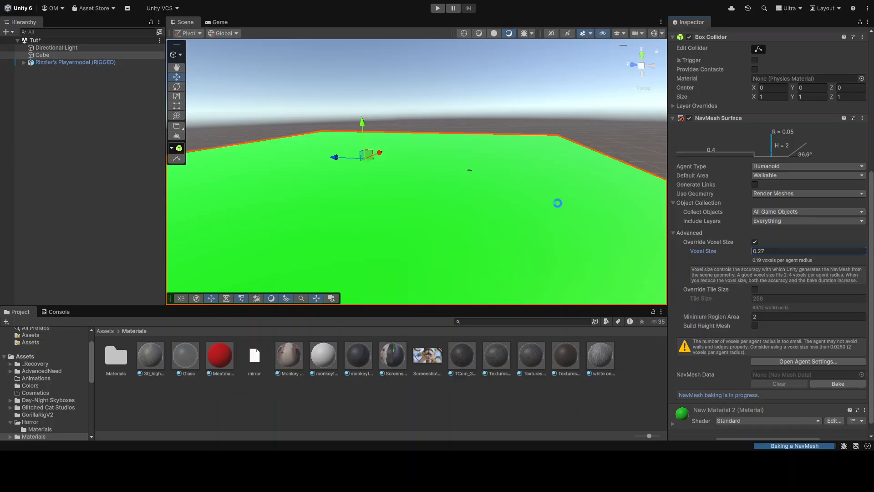
{"action": "right_click_drag", "start_coordinate": [560, 193], "coordinate": [546, 209]}
{"action": "left_click", "coordinate": [653, 36]}
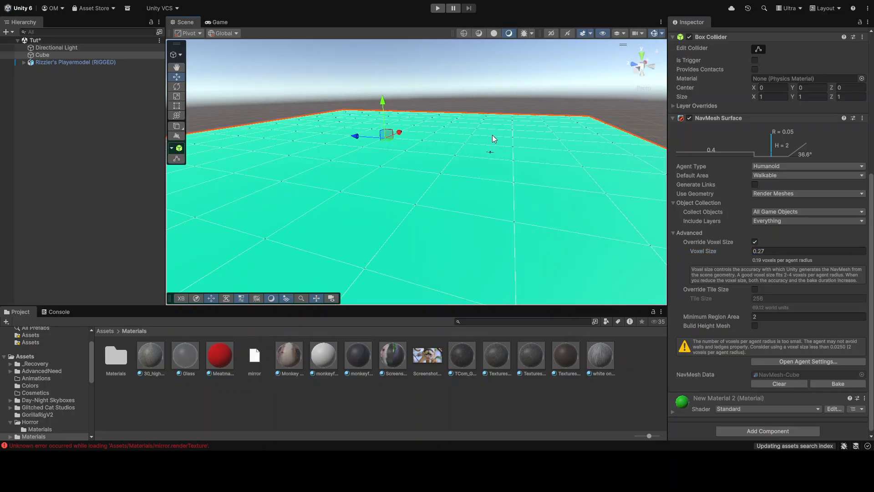
Select Rizzler's Playermodel (RIGGED) and unpack its prefab in the scene
{"action": "right_click_drag", "start_coordinate": [492, 134], "coordinate": [516, 132]}
{"action": "left_click", "coordinate": [498, 72]}
{"action": "right_click_drag", "start_coordinate": [498, 72], "coordinate": [471, 86]}
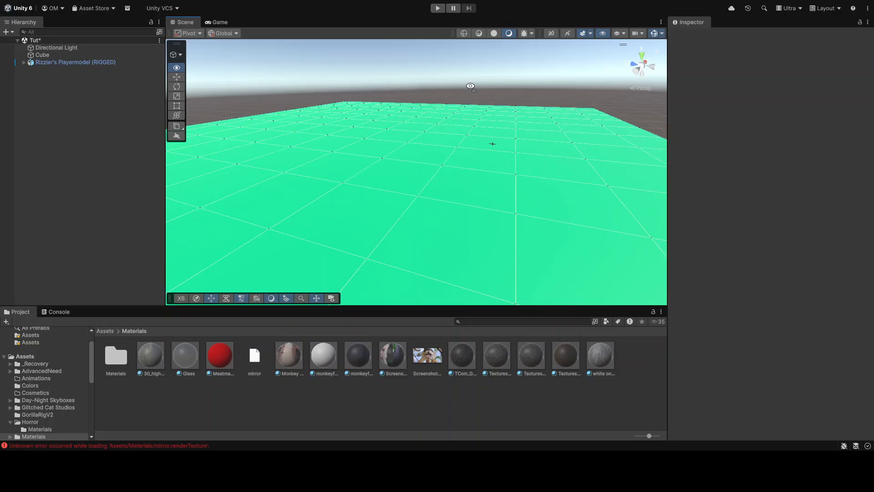
{"action": "right_click_drag", "start_coordinate": [470, 86], "coordinate": [544, 151]}
{"action": "left_click", "coordinate": [462, 181]}
{"action": "right_click_drag", "start_coordinate": [379, 148], "coordinate": [390, 170]}
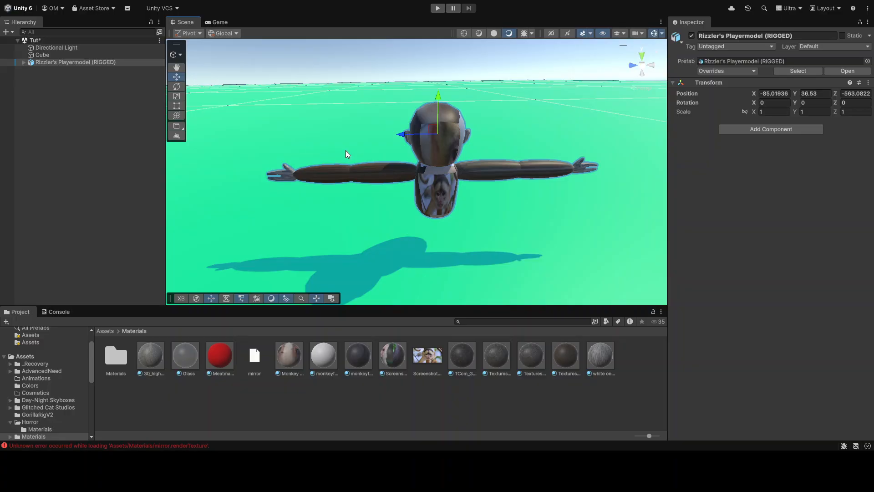
{"action": "left_click", "coordinate": [59, 63]}
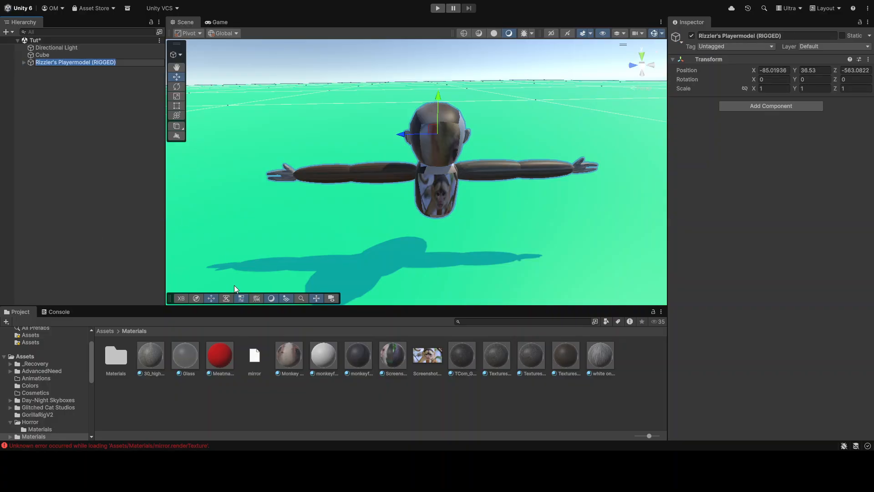
{"action": "right_click_drag", "start_coordinate": [234, 285], "coordinate": [261, 165]}
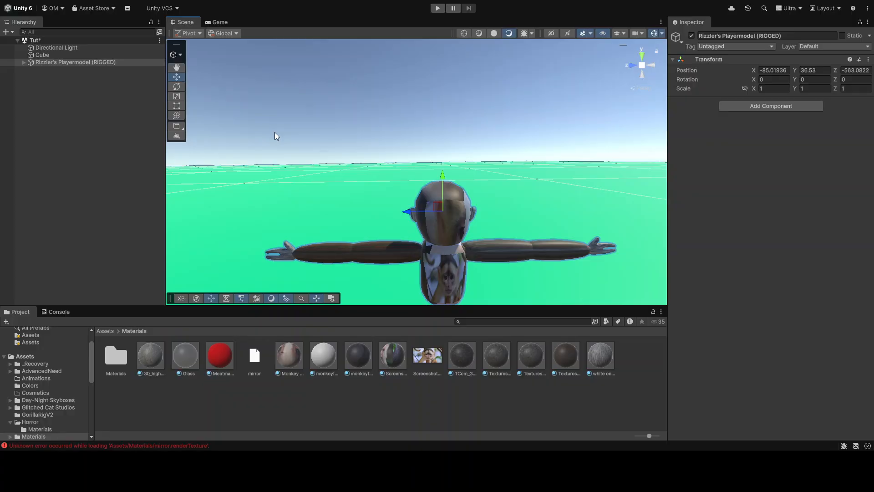
{"action": "left_click", "coordinate": [56, 66]}
{"action": "left_click", "coordinate": [46, 63]}
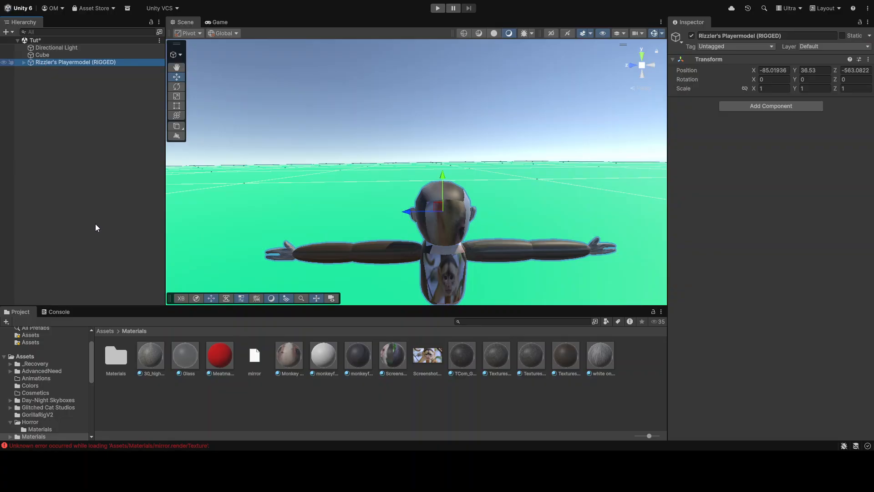
Select the model's Body mesh to expand its hierarchy, and reselect the root player model
{"action": "right_click_drag", "start_coordinate": [348, 106], "coordinate": [314, 194]}
{"action": "key", "text": "w"}
{"action": "left_click", "coordinate": [283, 128]}
{"action": "key", "text": "s"}
{"action": "right_click_drag", "start_coordinate": [443, 236], "coordinate": [431, 238]}
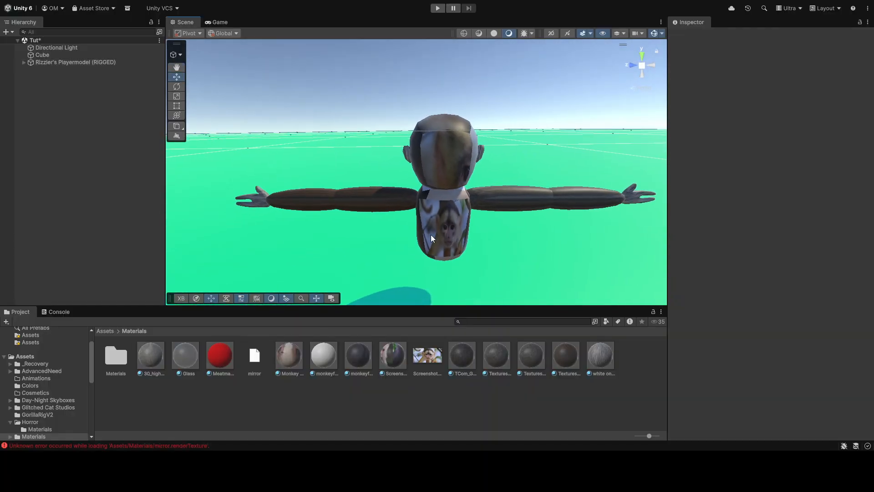
{"action": "left_click", "coordinate": [431, 237]}
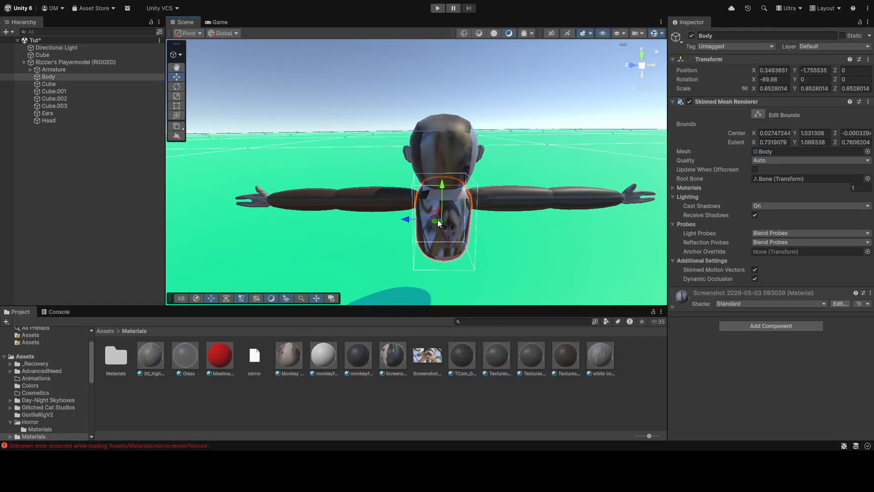
{"action": "left_click", "coordinate": [58, 62]}
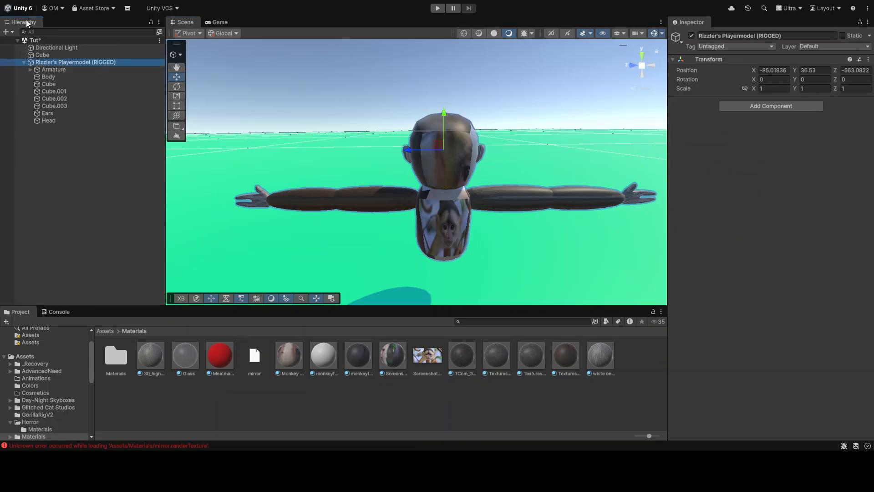
Clear the mirror.renderTexture error from the console and return to the project assets
{"action": "left_click", "coordinate": [59, 311]}
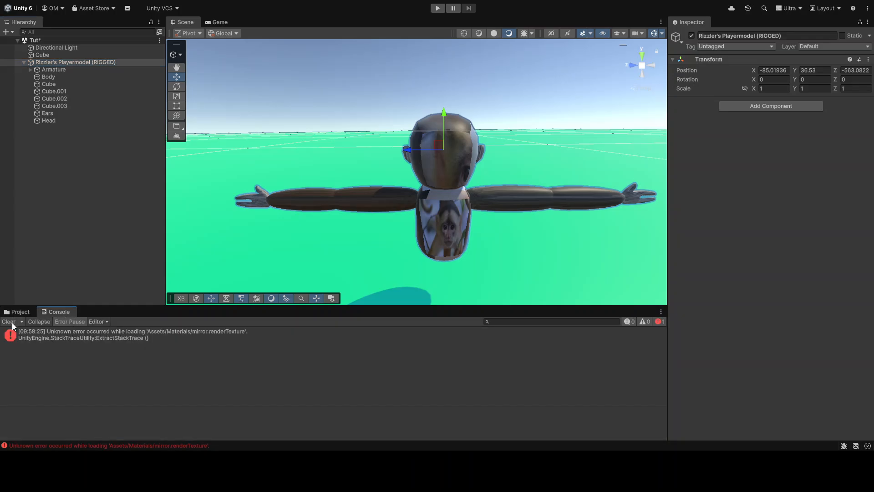
{"action": "left_click", "coordinate": [13, 322]}
{"action": "left_click", "coordinate": [13, 314]}
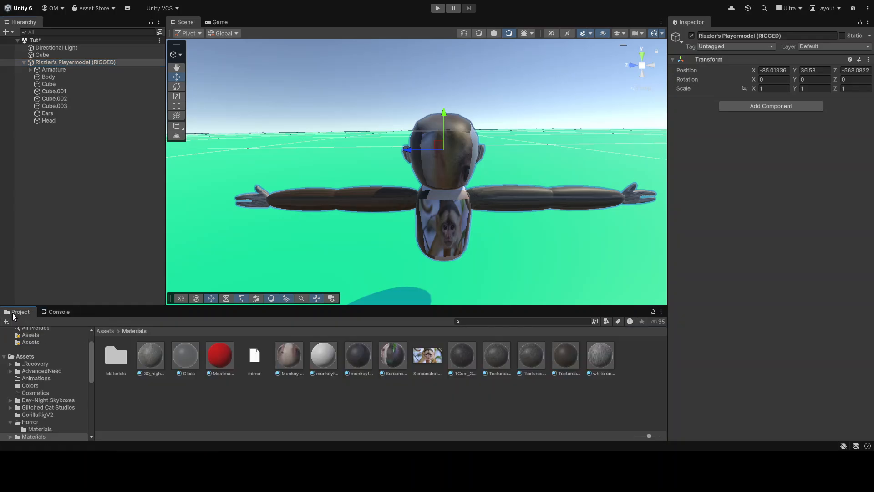
Set up a Bone Renderer on the model's Armature and hide the NavMesh gizmos in the Scene view
{"action": "left_click", "coordinate": [48, 70]}
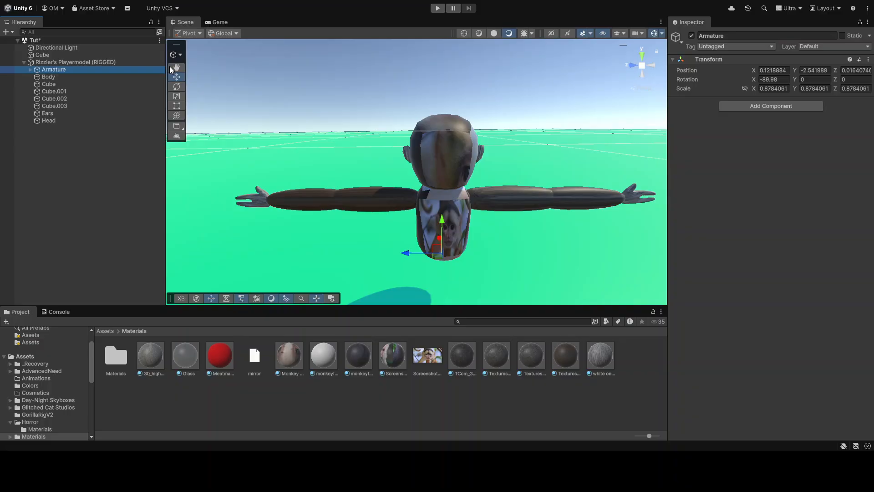
{"action": "left_click", "coordinate": [193, 59]}
{"action": "left_click", "coordinate": [313, 74]}
{"action": "right_click_drag", "start_coordinate": [313, 74], "coordinate": [335, 98]}
{"action": "key", "text": "w"}
{"action": "key", "text": "a"}
{"action": "key", "text": "d"}
{"action": "key", "text": "s"}
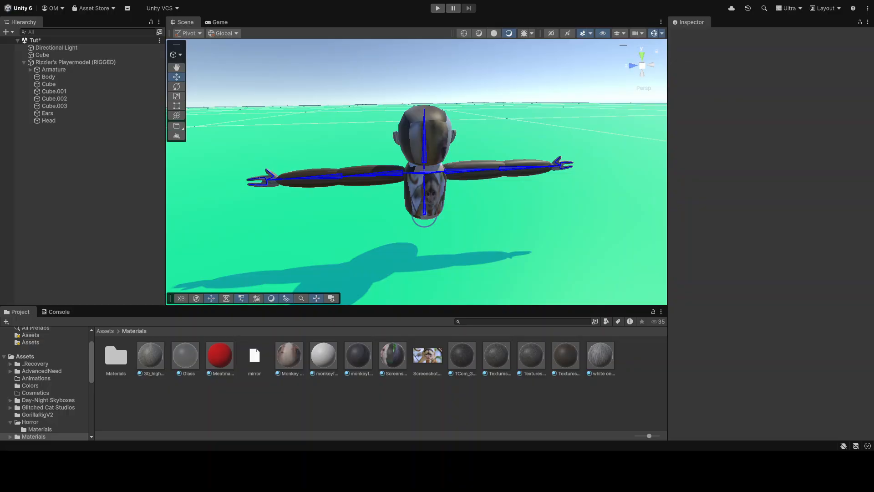
{"action": "right_click_drag", "start_coordinate": [435, 212], "coordinate": [426, 196]}
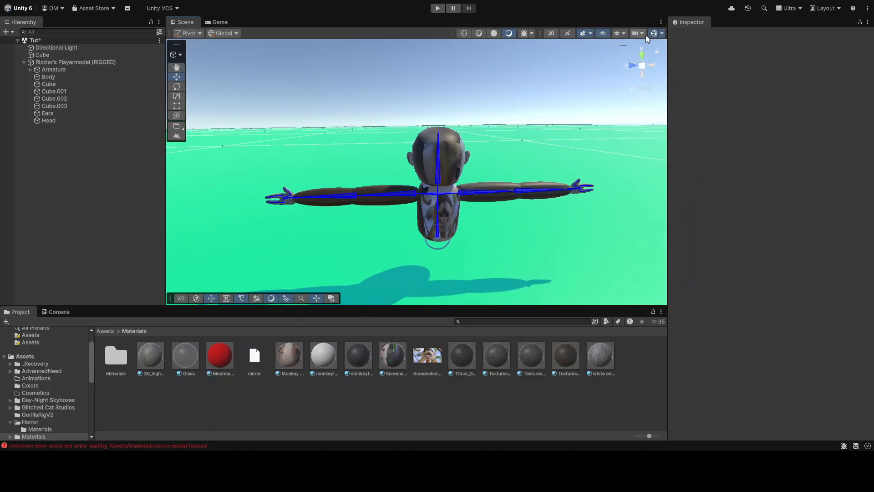
{"action": "right_click_drag", "start_coordinate": [412, 89], "coordinate": [396, 130]}
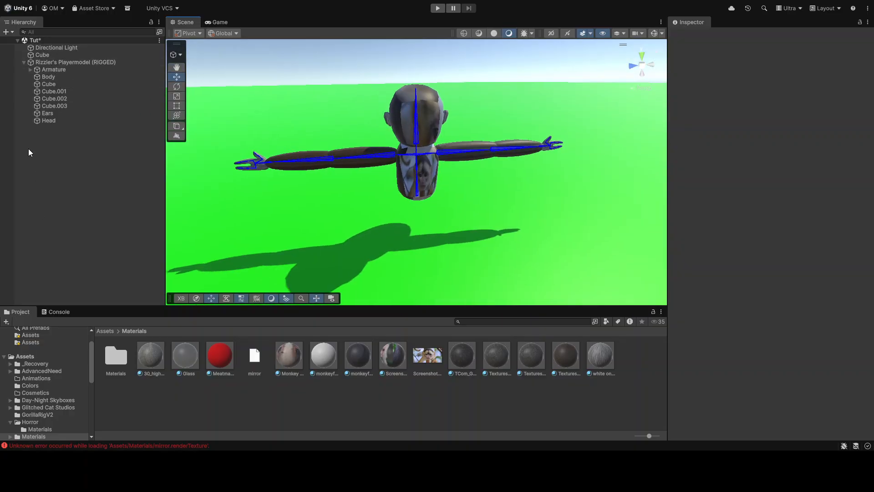
Clear the console errors again and go back to the project's Materials assets
{"action": "left_click", "coordinate": [57, 312]}
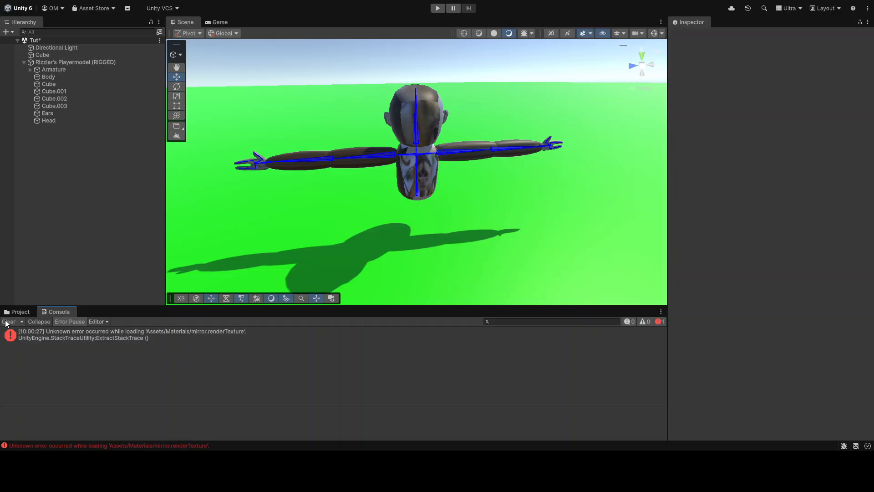
{"action": "left_click", "coordinate": [7, 322]}
{"action": "left_click", "coordinate": [17, 311]}
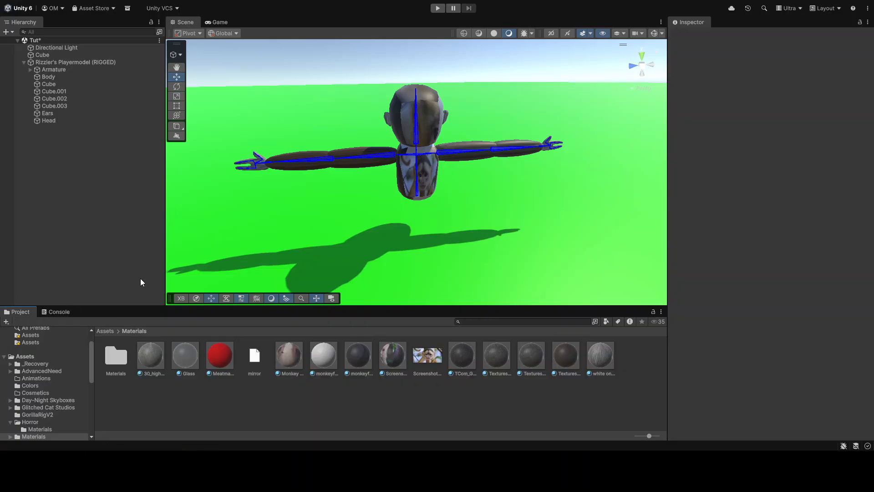
Browse the root Assets folder and open its Horror folder
{"action": "left_click", "coordinate": [38, 359]}
{"action": "right_click_drag", "start_coordinate": [289, 245], "coordinate": [288, 211]}
{"action": "scroll", "coordinate": [577, 410], "scroll_direction": "down", "scroll_amount": 10}
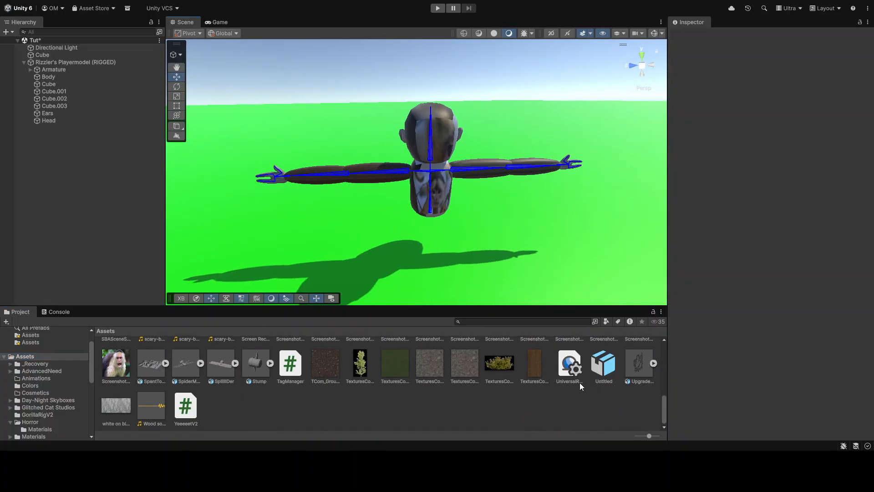
{"action": "scroll", "coordinate": [578, 382], "scroll_direction": "up", "scroll_amount": 10}
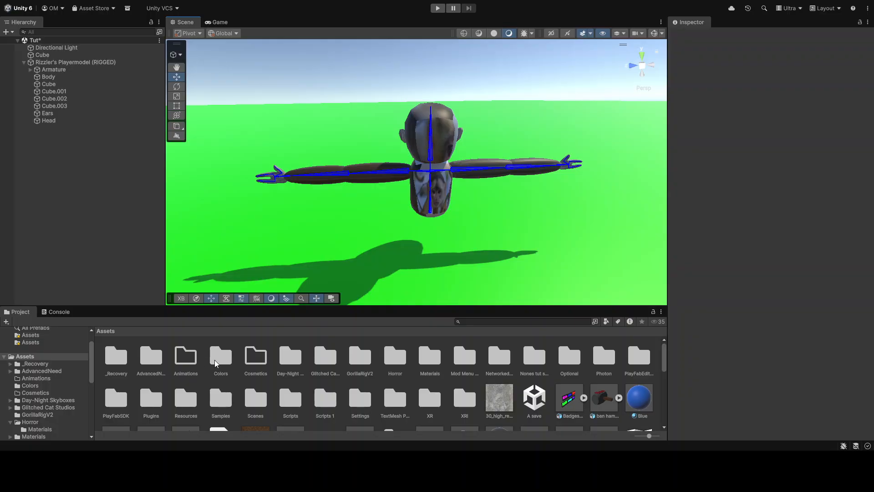
{"action": "double_click", "coordinate": [395, 360]}
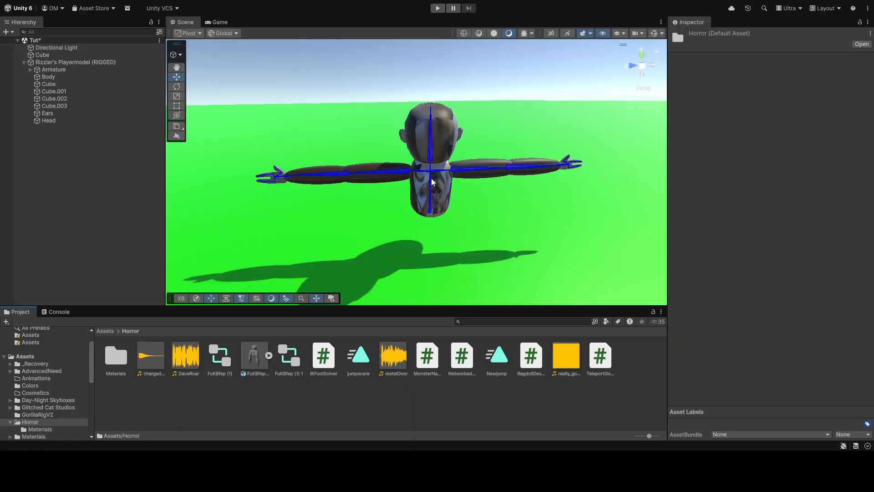
{"action": "right_click_drag", "start_coordinate": [401, 175], "coordinate": [413, 182]}
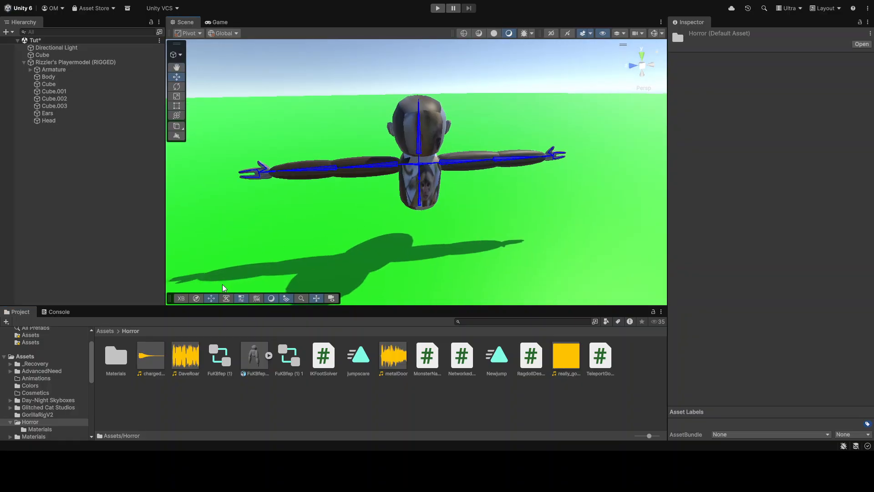
Collapse and select the root Rizzler's Playermodel (RIGGED), and add the MonsterNavigation script to it
{"action": "left_click", "coordinate": [44, 70]}
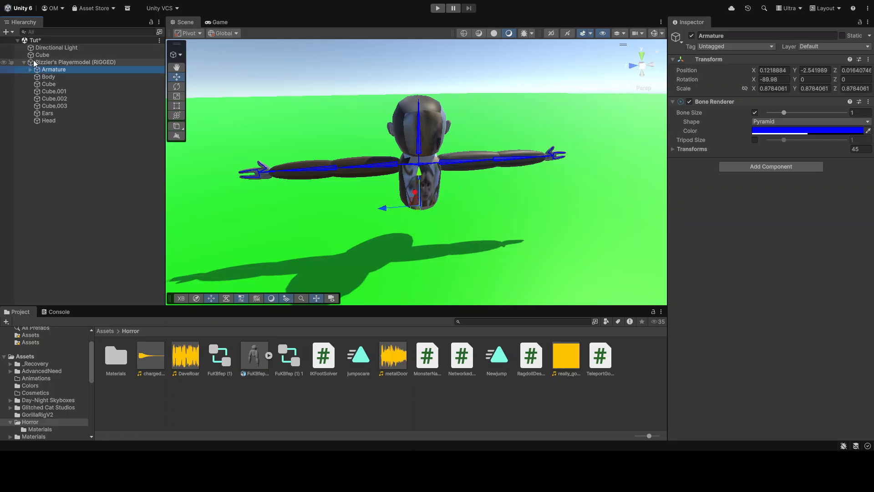
{"action": "left_click", "coordinate": [26, 62]}
{"action": "left_click", "coordinate": [24, 63]}
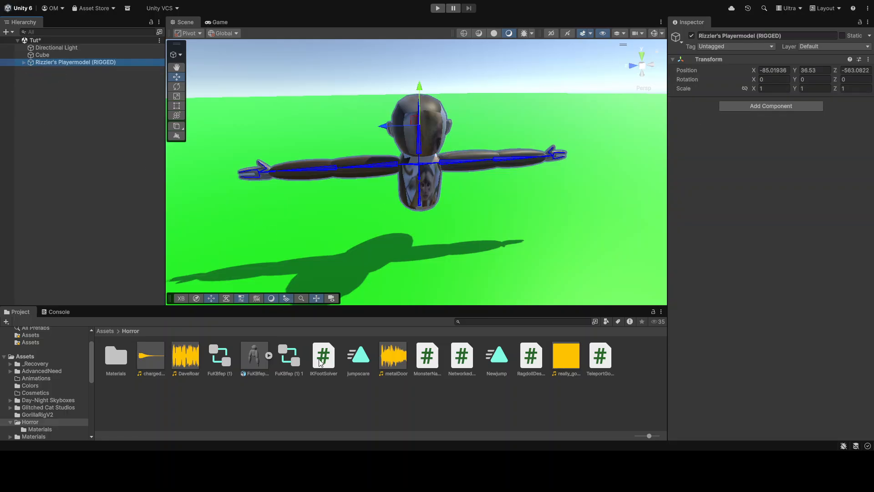
{"action": "left_click_drag", "start_coordinate": [427, 356], "coordinate": [809, 298]}
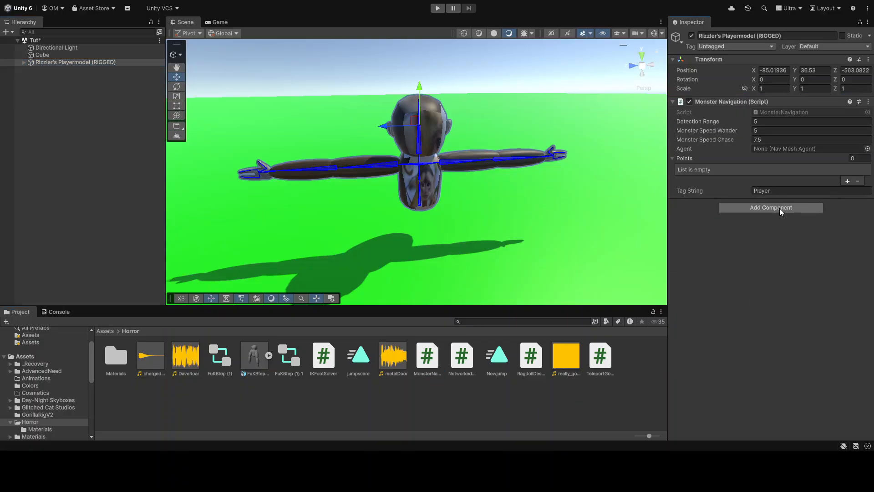
Set the Monster Navigation script's Tag String to Body
{"action": "left_click", "coordinate": [767, 188]}
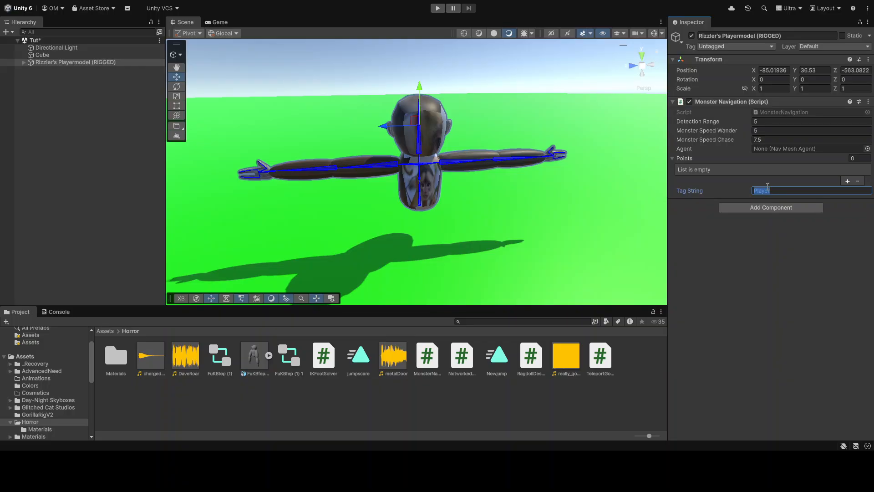
{"action": "key", "text": "BackSpace"}
{"action": "type", "text": "Body"}
Add a Nav Mesh Agent with Auto Braking disabled and assign it as Monster Navigation's Agent
{"action": "left_click", "coordinate": [757, 215]}
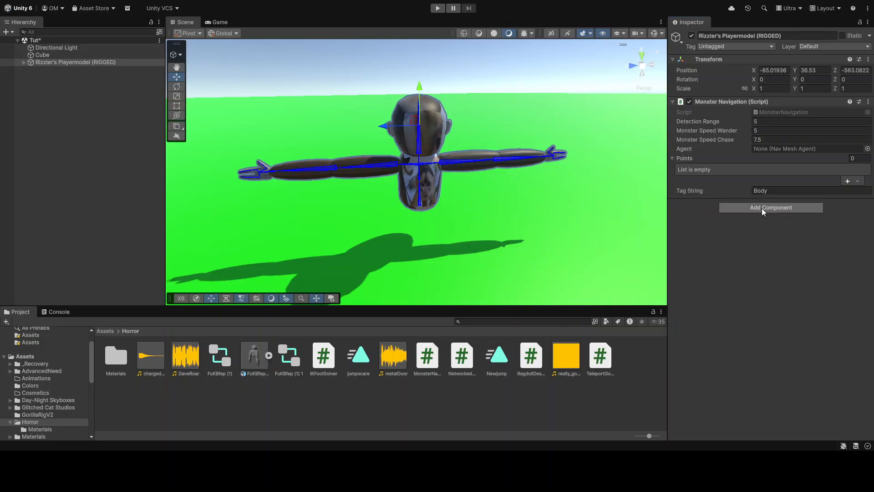
{"action": "left_click", "coordinate": [748, 240]}
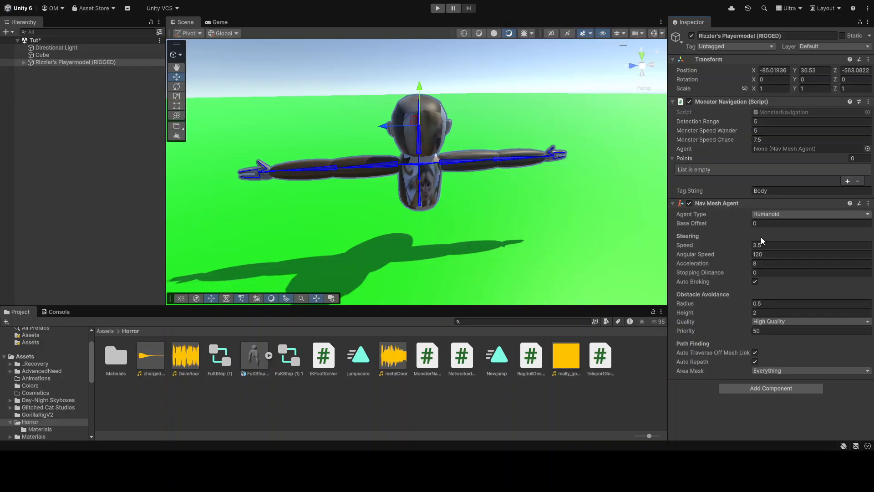
{"action": "left_click", "coordinate": [755, 282]}
{"action": "left_click_drag", "start_coordinate": [724, 207], "coordinate": [769, 148]}
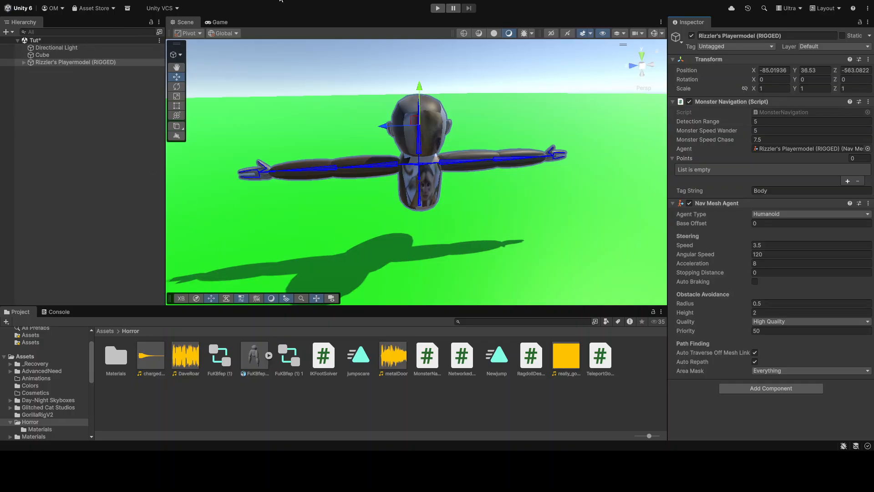
Run Animation Rigging's Rig Setup on the root player model and expand its hierarchy
{"action": "left_click", "coordinate": [182, 50]}
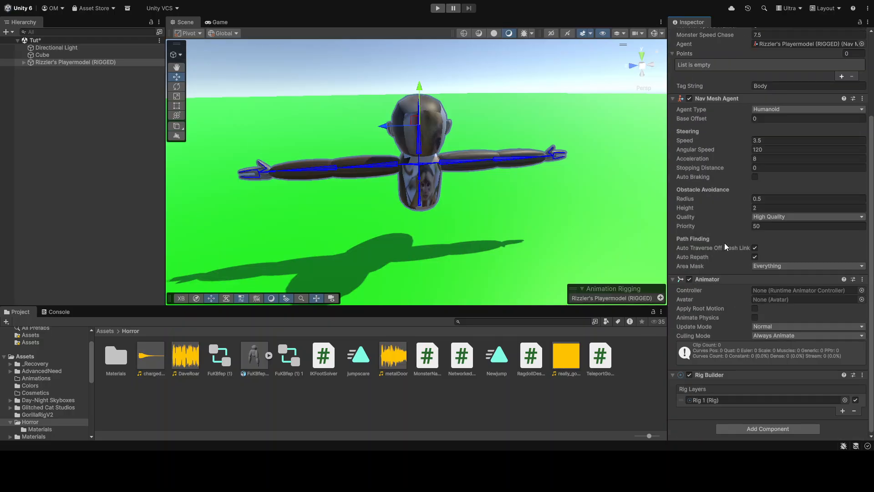
{"action": "left_click", "coordinate": [30, 62]}
{"action": "left_click", "coordinate": [24, 63]}
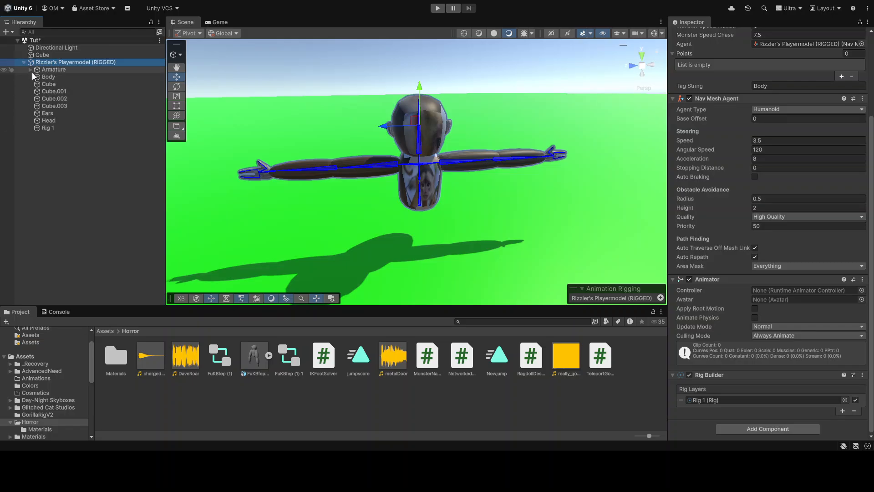
Create an empty child object under Rig 1 and name it R
{"action": "left_click", "coordinate": [56, 127]}
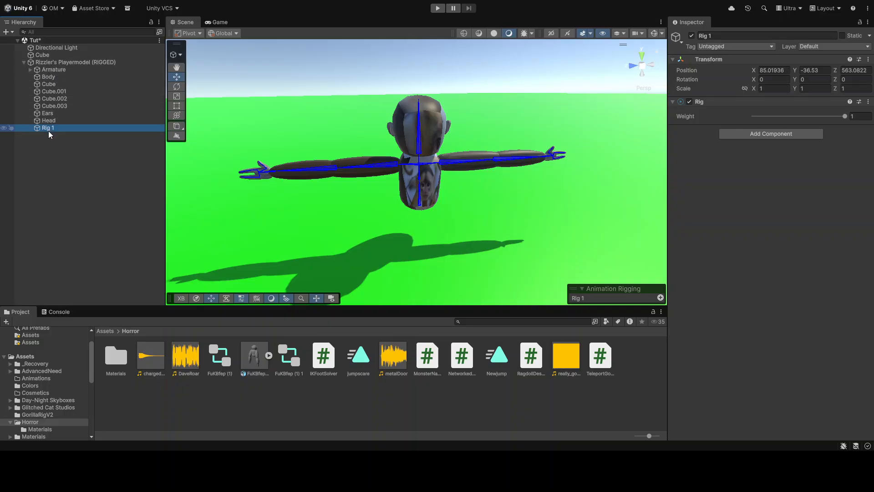
{"action": "key", "text": "alt+shift+n"}
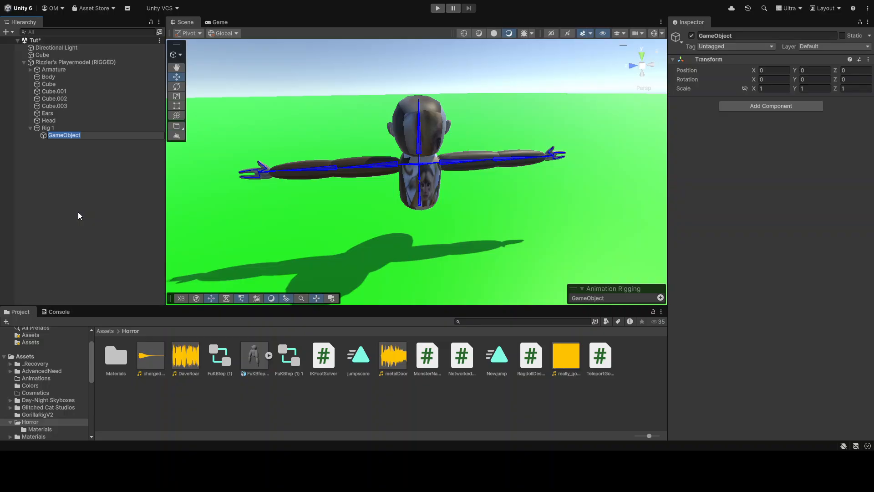
{"action": "key", "text": "BackSpace"}
{"action": "type", "text": "R"}
{"action": "key", "text": "Return"}
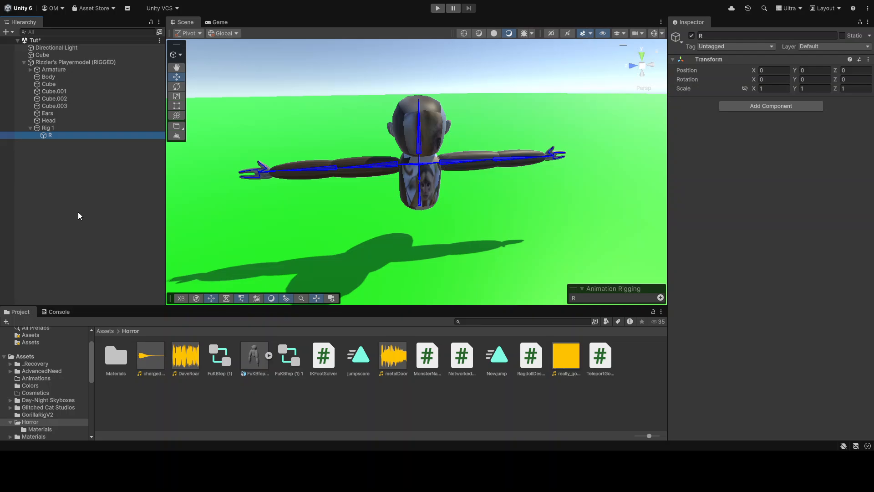
Duplicate the R object under Rig 1 and rename the copy L
{"action": "key", "text": "ctrl+d"}
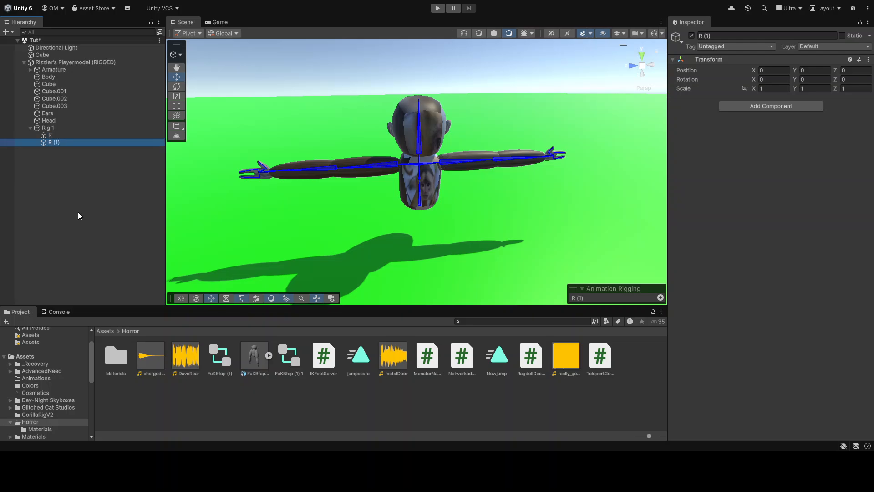
{"action": "left_click", "coordinate": [85, 144]}
{"action": "key", "text": "BackSpace"}
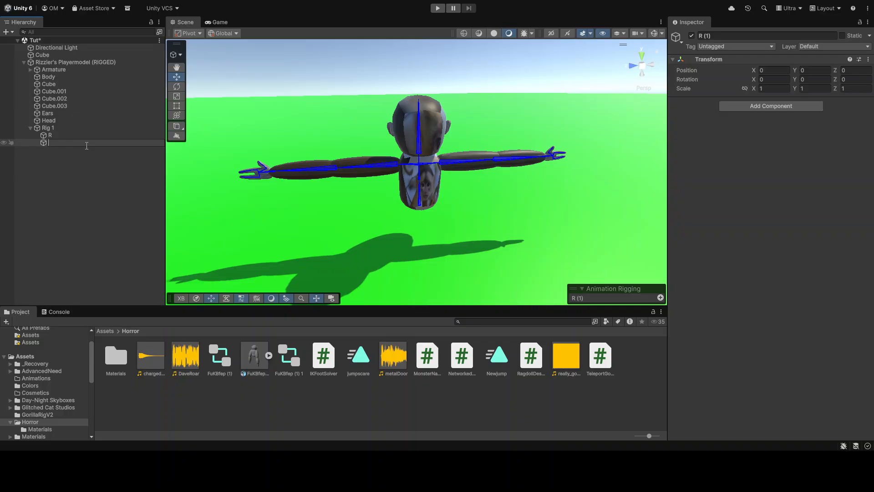
{"action": "type", "text": "LK"}
{"action": "key", "text": "BackSpace"}
{"action": "key", "text": "Return"}
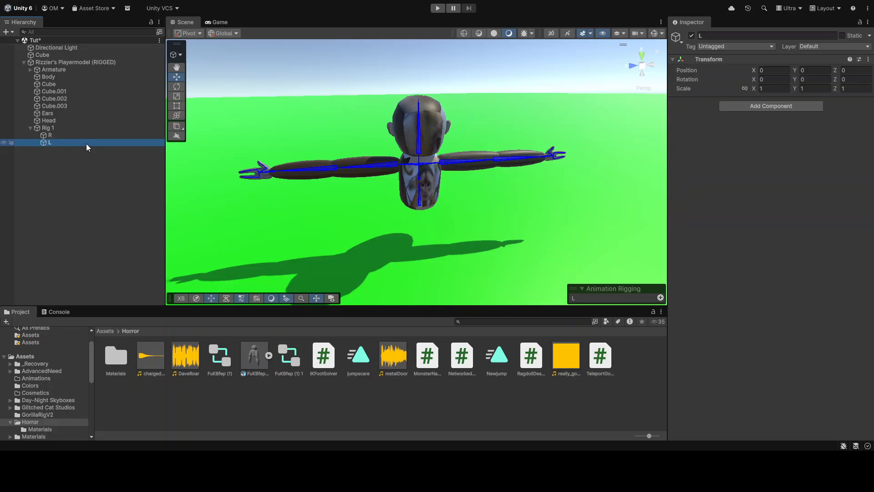
Add a Two Bone IK Constraint to both R and L and expand its properties
{"action": "left_click", "coordinate": [80, 136], "text": "ctrl"}
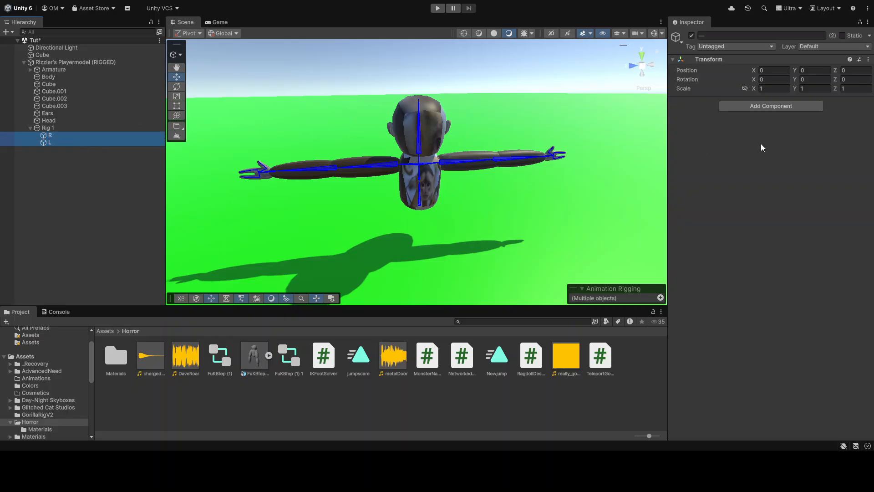
{"action": "left_click", "coordinate": [777, 108]}
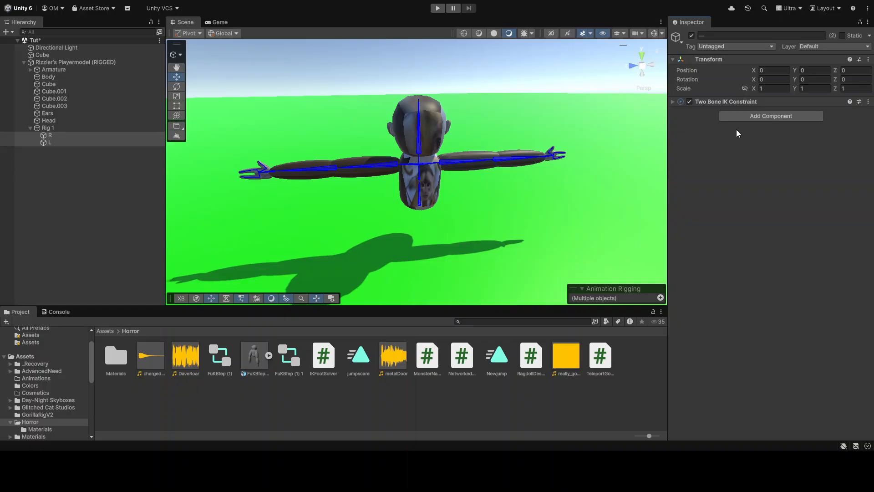
{"action": "left_click", "coordinate": [673, 102]}
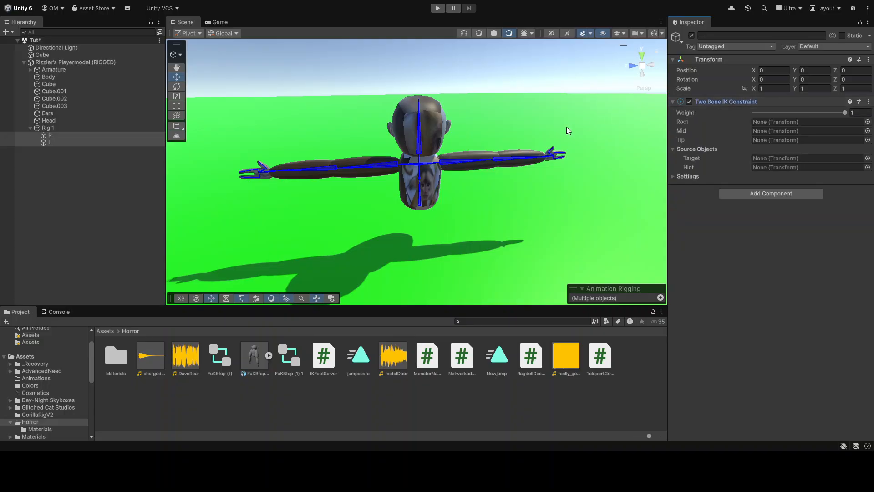
Reveal both hand bones in the Armature hierarchy and assign Bone.024 as the Tip of R's Two Bone IK Constraint
{"action": "left_click", "coordinate": [550, 158]}
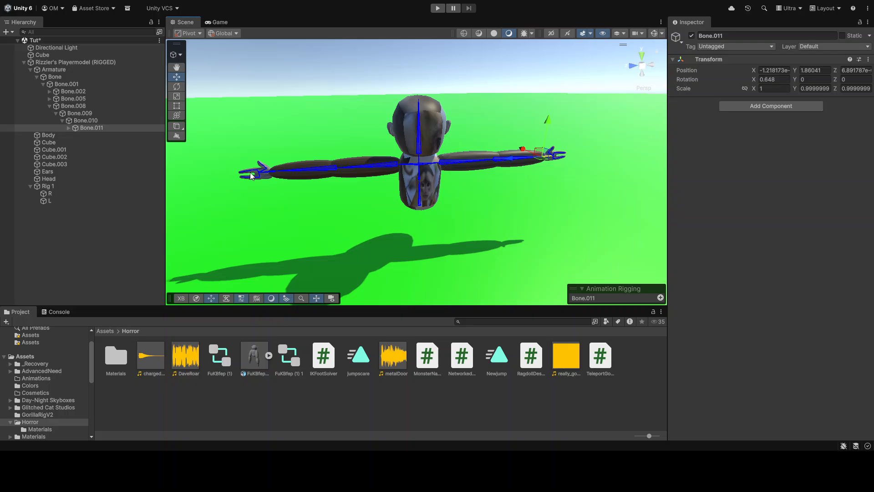
{"action": "left_click", "coordinate": [266, 175]}
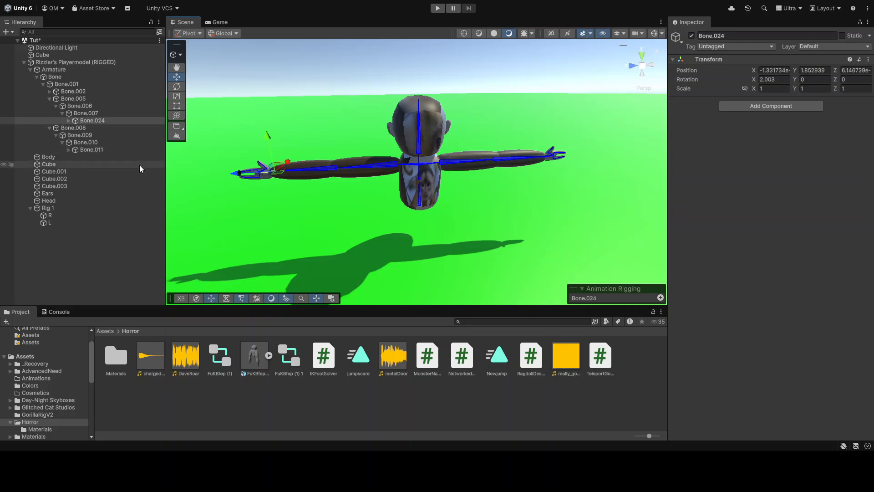
{"action": "left_click", "coordinate": [50, 215]}
{"action": "left_click_drag", "start_coordinate": [101, 121], "coordinate": [768, 143]}
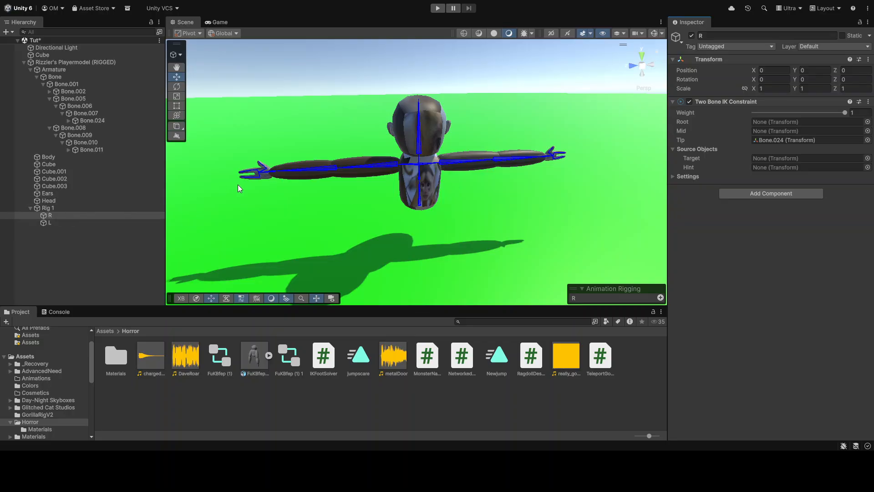
Check which bones form each hand and assign Bone.011 as the Tip of L's Two Bone IK Constraint
{"action": "left_click_drag", "start_coordinate": [305, 177], "coordinate": [400, 181], "text": "alt"}
{"action": "scroll", "coordinate": [378, 172], "scroll_direction": "down", "scroll_amount": 5}
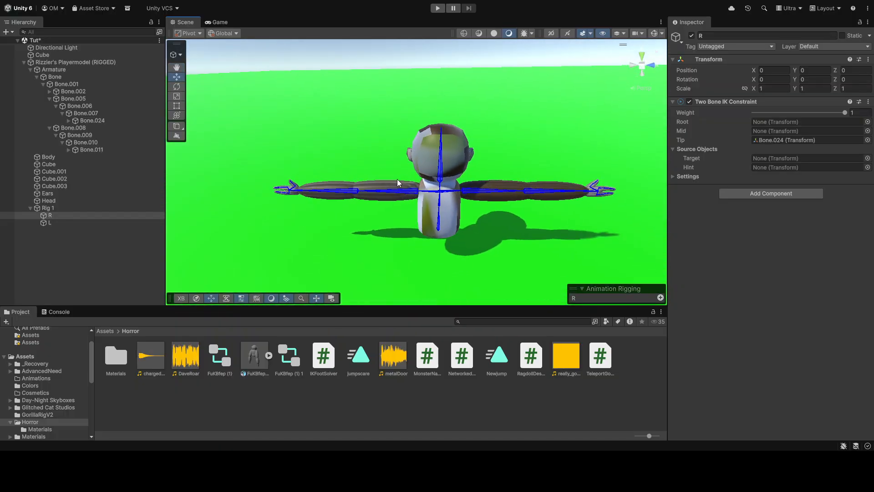
{"action": "left_click", "coordinate": [599, 194]}
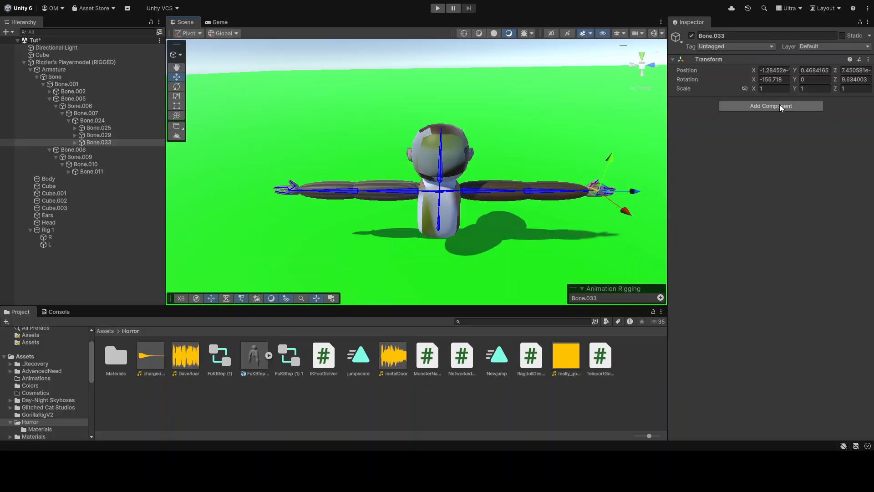
{"action": "left_click", "coordinate": [585, 193]}
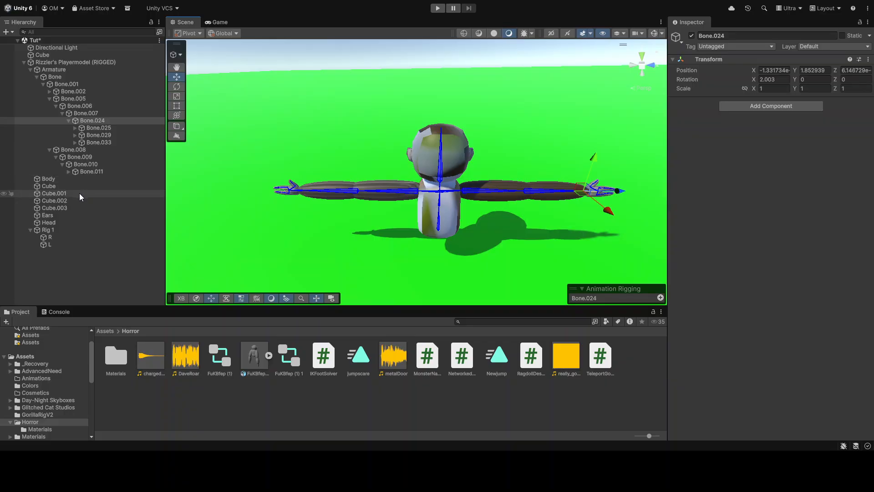
{"action": "left_click", "coordinate": [51, 239]}
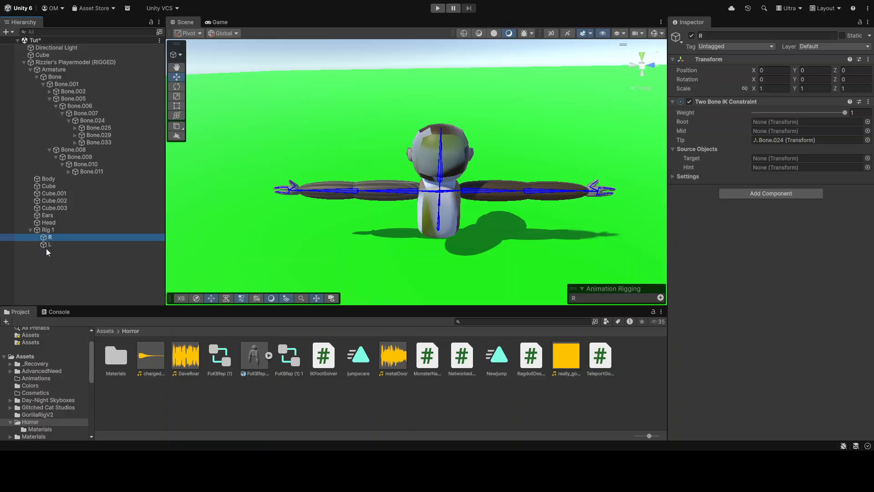
{"action": "left_click", "coordinate": [48, 246]}
{"action": "left_click", "coordinate": [98, 173]}
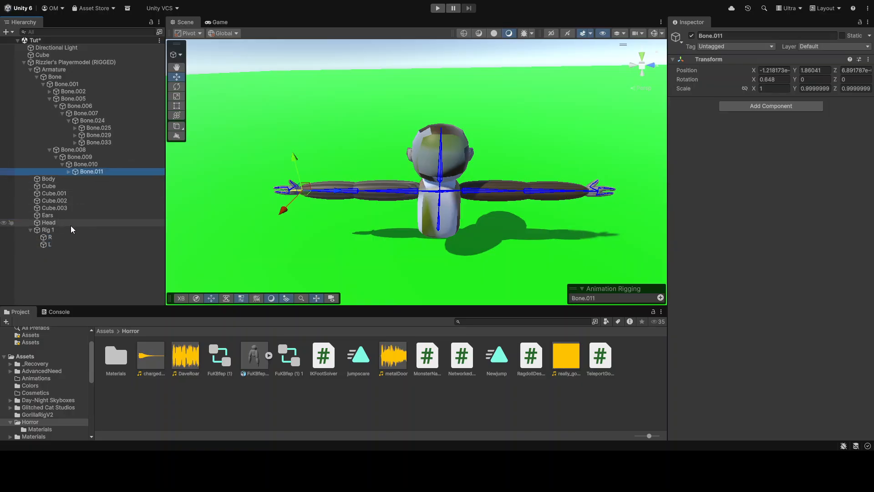
{"action": "left_click", "coordinate": [65, 245]}
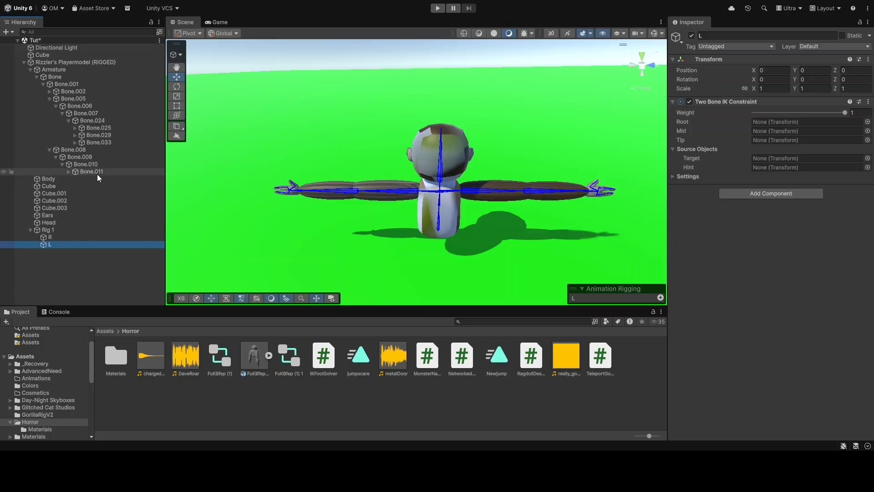
{"action": "left_click_drag", "start_coordinate": [97, 174], "coordinate": [800, 141]}
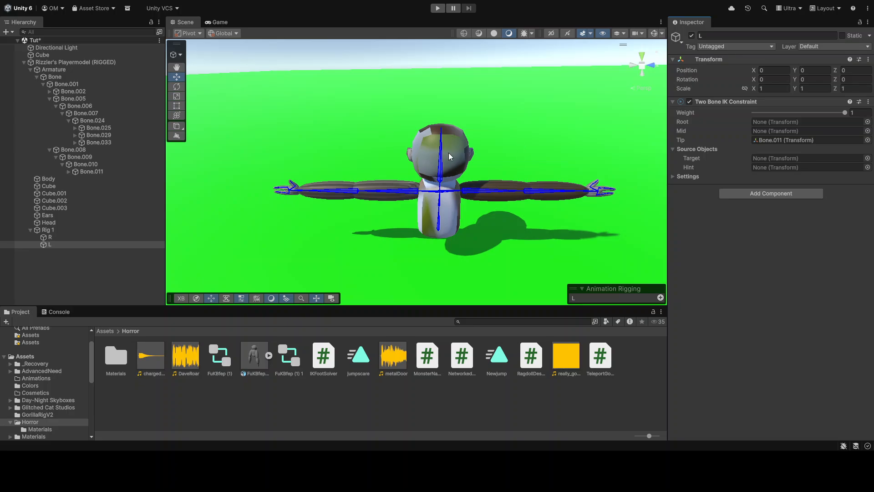
Auto-set up the Two Bone IK Constraints of L and R from their Tip transforms, generating bones, targets and hints
{"action": "right_click_drag", "start_coordinate": [470, 145], "coordinate": [479, 147]}
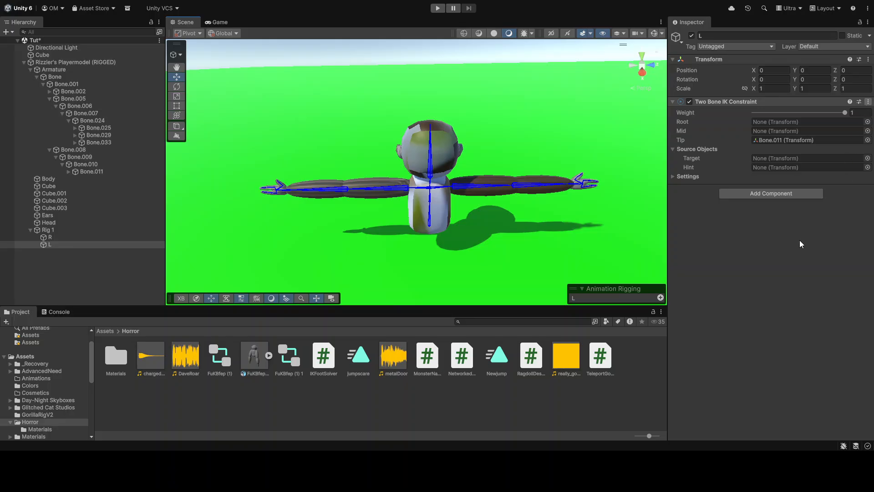
{"action": "left_click", "coordinate": [788, 254]}
{"action": "right_click_drag", "start_coordinate": [417, 206], "coordinate": [403, 219]}
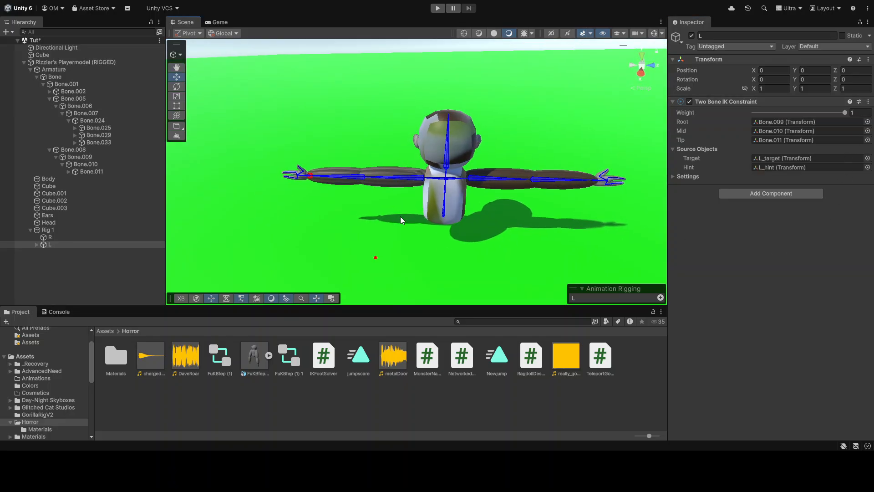
{"action": "left_click", "coordinate": [49, 237]}
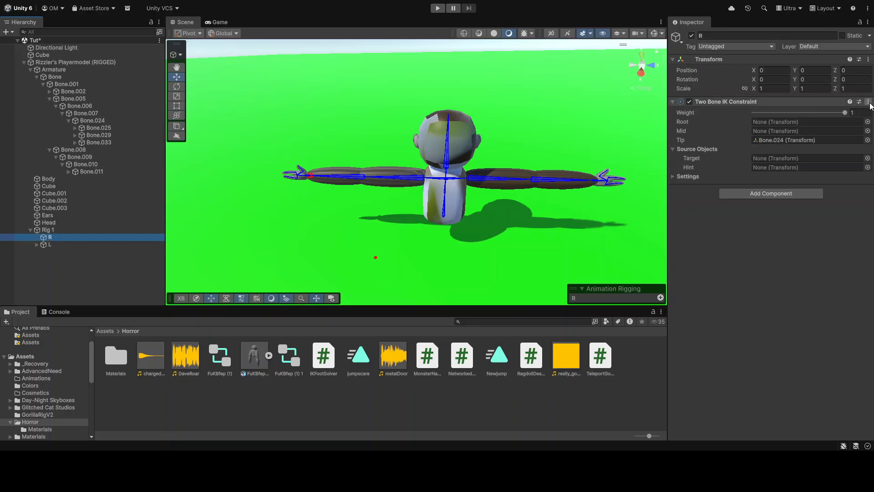
{"action": "left_click", "coordinate": [781, 253]}
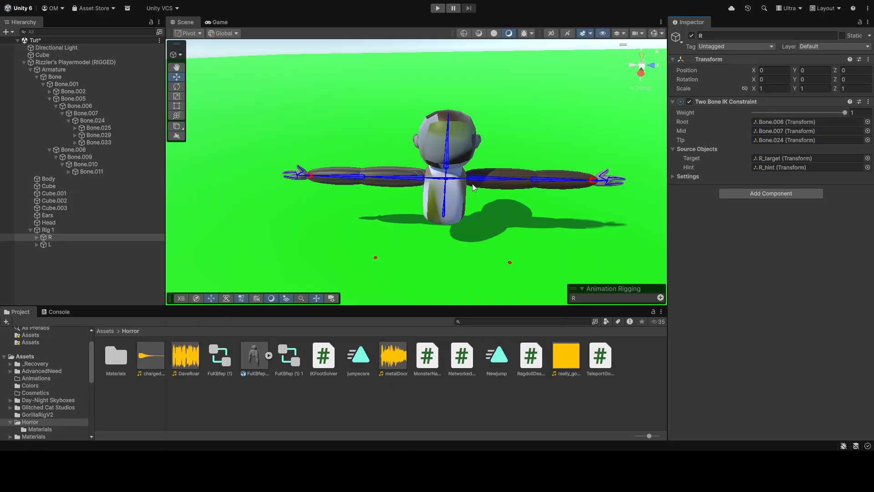
Delete the R_hint and L_hint objects beneath the model
{"action": "right_click_drag", "start_coordinate": [474, 187], "coordinate": [455, 176]}
{"action": "left_click", "coordinate": [422, 167]}
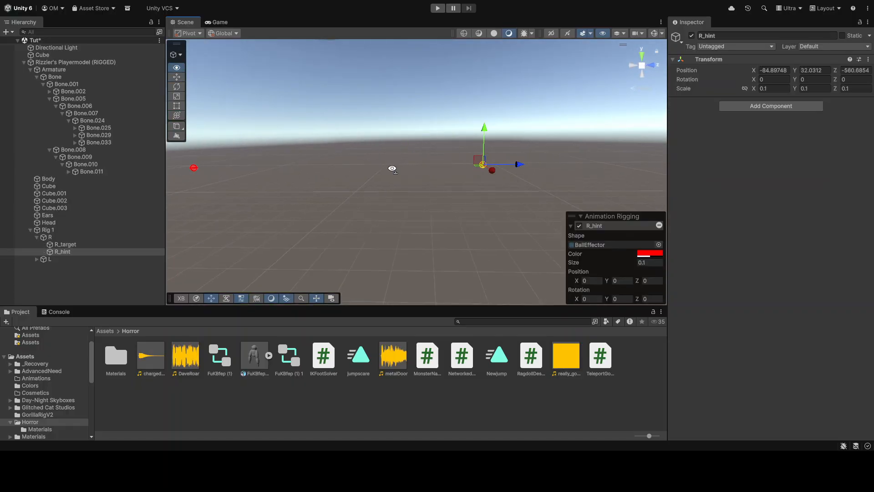
{"action": "left_click", "coordinate": [399, 167], "text": "shift"}
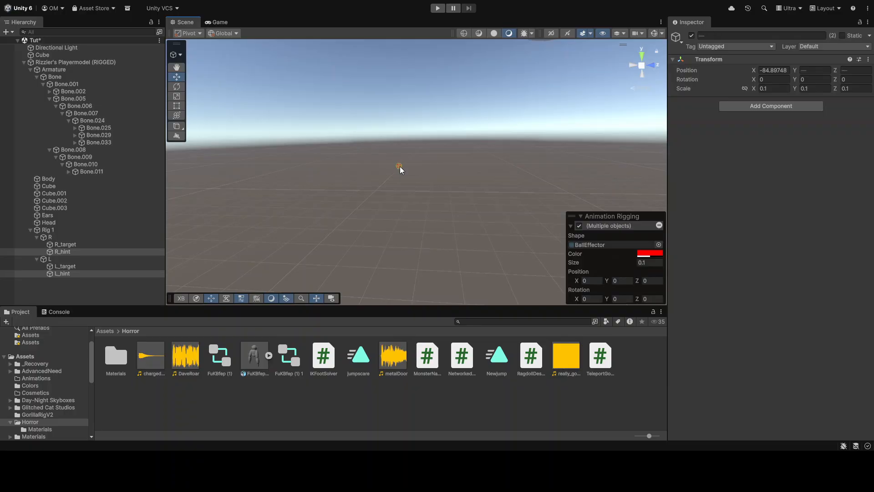
{"action": "key", "text": "Delete"}
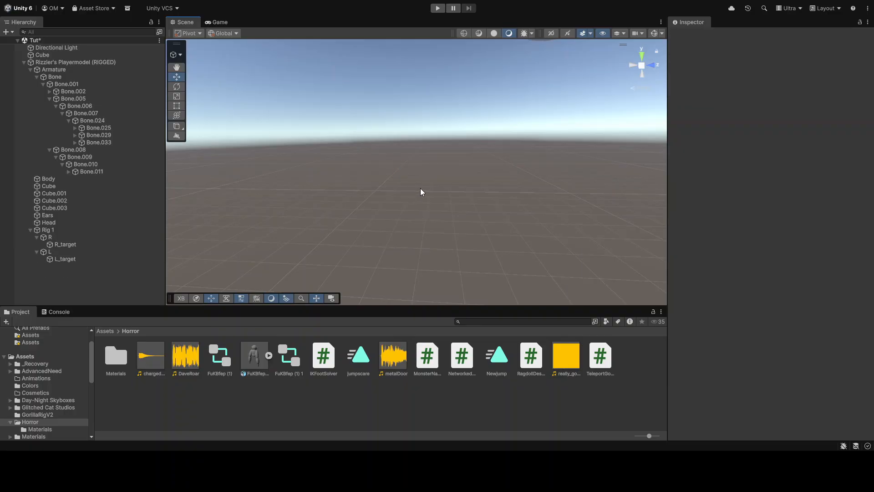
Move L_target along the Z axis from the hand to the body's centre, at Z about -563.04
{"action": "key", "text": "e"}
{"action": "right_click_drag", "start_coordinate": [421, 188], "coordinate": [472, 186]}
{"action": "key", "text": "a"}
{"action": "key", "text": "w"}
{"action": "right_click_drag", "start_coordinate": [350, 183], "coordinate": [553, 210]}
{"action": "key", "text": "e"}
{"action": "key", "text": "a"}
{"action": "key", "text": "s"}
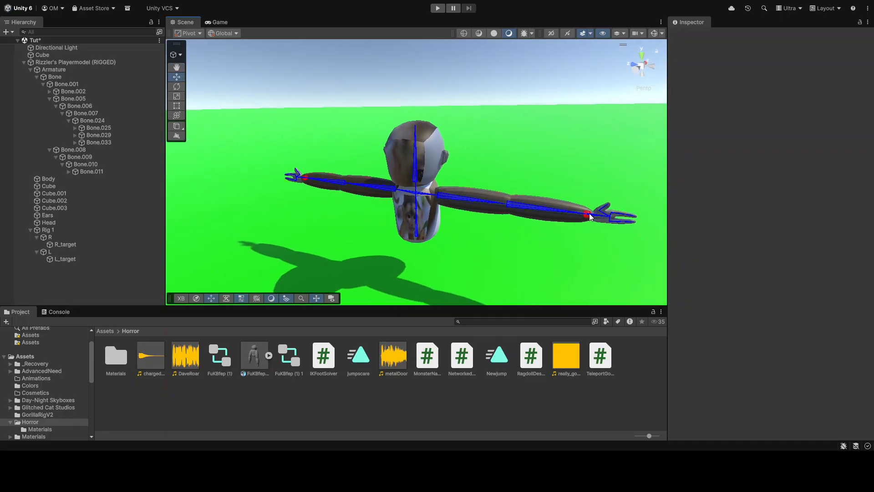
{"action": "left_click", "coordinate": [586, 216]}
{"action": "right_click_drag", "start_coordinate": [490, 201], "coordinate": [523, 207]}
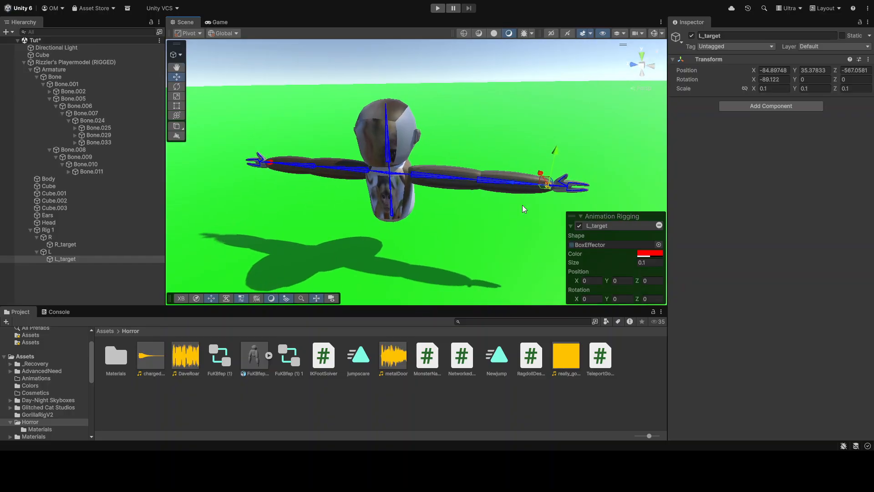
{"action": "left_click_drag", "start_coordinate": [507, 183], "coordinate": [356, 191]}
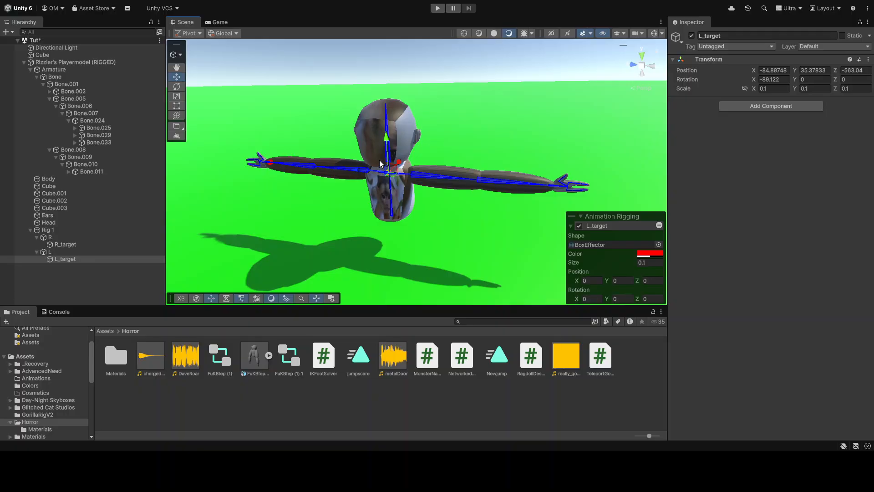
Lower L_target to just beneath the model's body, at Y about 32.97
{"action": "left_click_drag", "start_coordinate": [386, 149], "coordinate": [389, 219]}
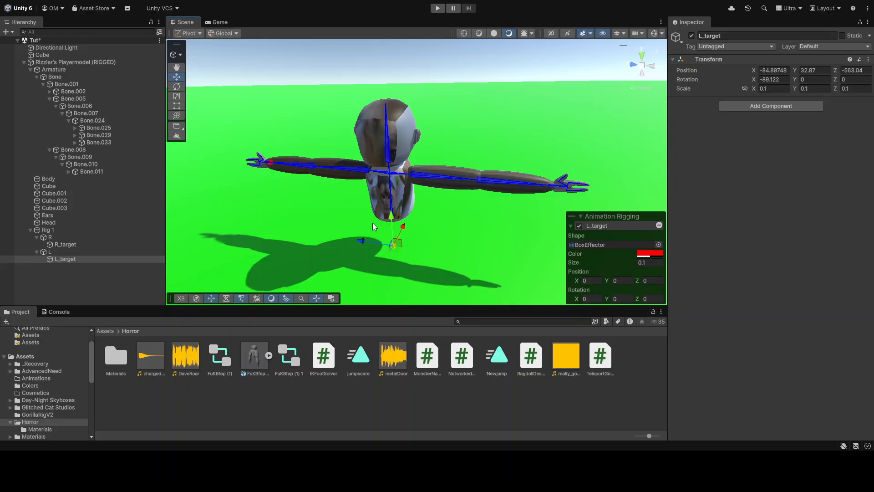
{"action": "right_click_drag", "start_coordinate": [373, 223], "coordinate": [323, 203]}
{"action": "key", "text": "q"}
{"action": "key", "text": "w"}
{"action": "key", "text": "d"}
{"action": "key", "text": "q"}
{"action": "left_click_drag", "start_coordinate": [403, 169], "coordinate": [404, 157]}
{"action": "right_click_drag", "start_coordinate": [404, 156], "coordinate": [416, 230]}
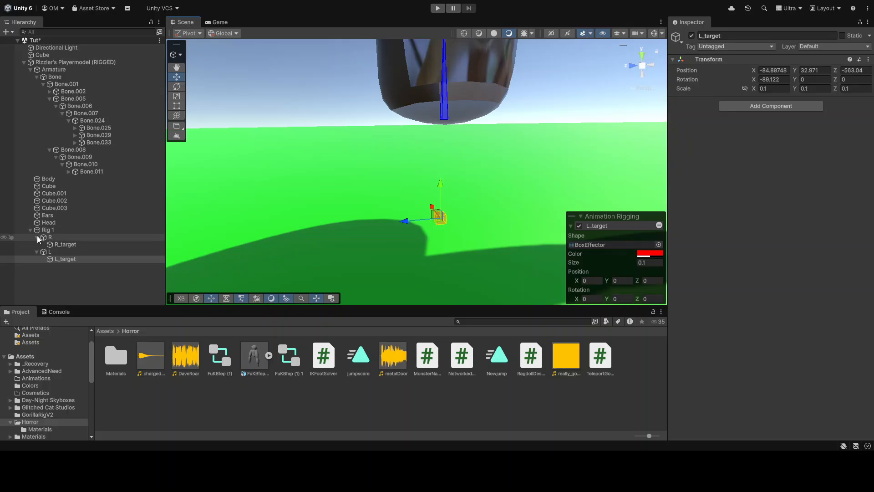
Align R_target to L_target so both arm targets share the same spot beneath the body
{"action": "left_click", "coordinate": [58, 245]}
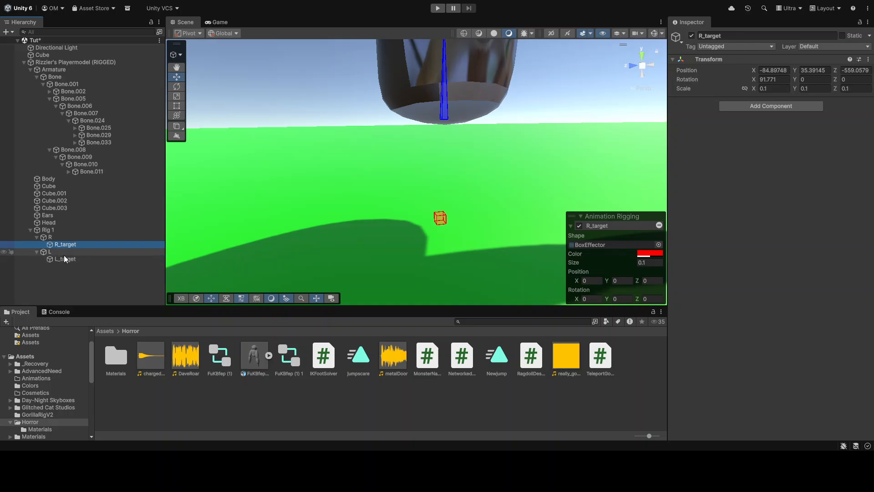
{"action": "left_click", "coordinate": [64, 258], "text": "ctrl"}
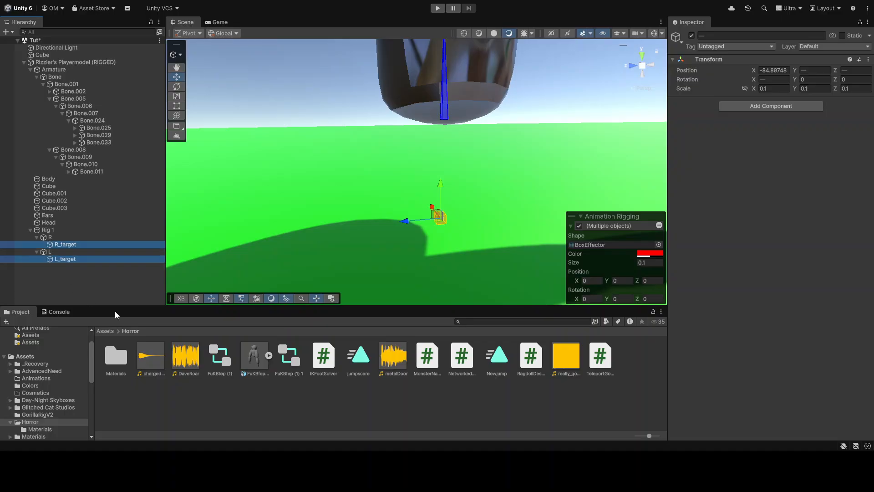
{"action": "left_click", "coordinate": [185, 12]}
{"action": "right_click_drag", "start_coordinate": [301, 114], "coordinate": [301, 133]}
{"action": "left_click", "coordinate": [298, 109]}
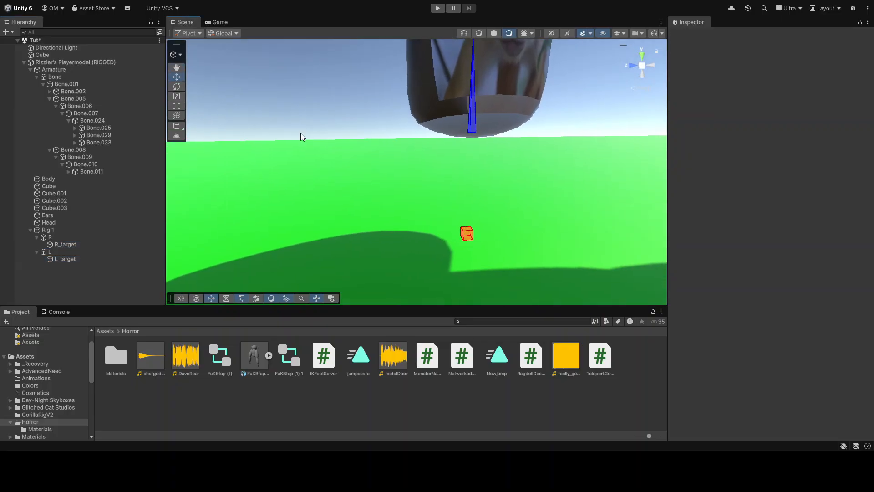
{"action": "right_click_drag", "start_coordinate": [314, 172], "coordinate": [335, 121]}
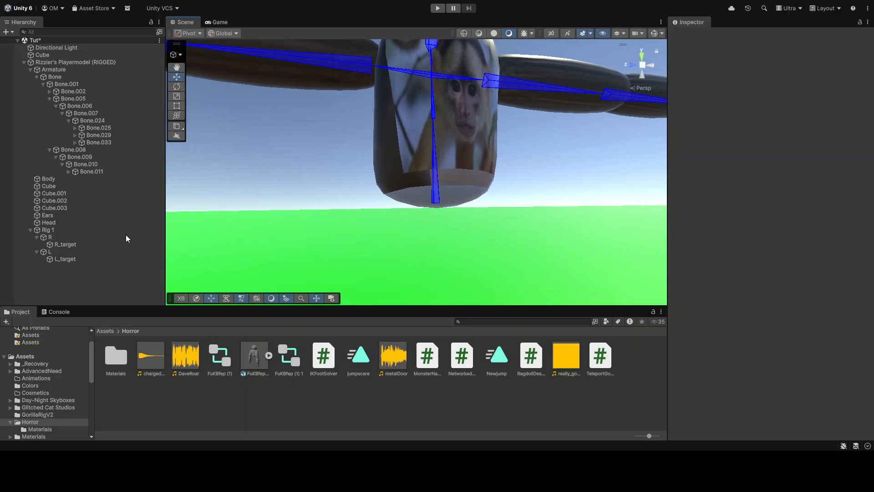
Add the Procedural Animation script from the Assets folder to the root object of the rigged player model
{"action": "left_click", "coordinate": [31, 70]}
{"action": "left_click", "coordinate": [68, 62]}
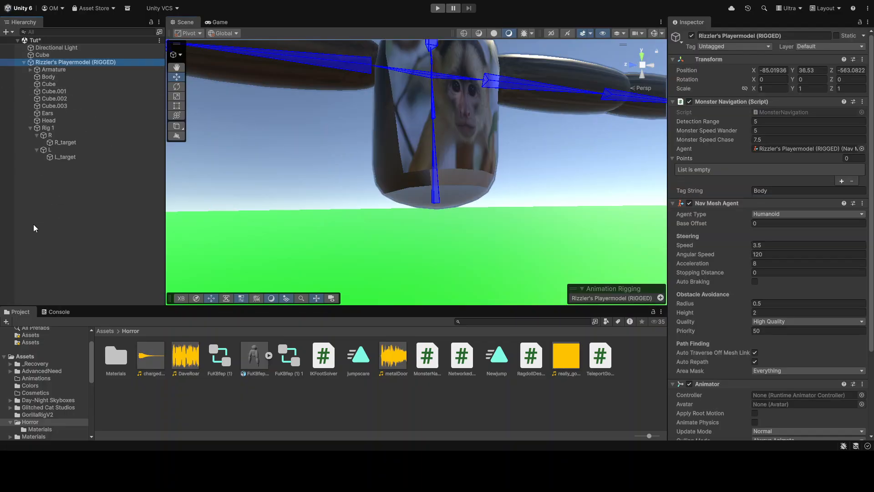
{"action": "left_click", "coordinate": [20, 356]}
{"action": "scroll", "coordinate": [373, 393], "scroll_direction": "down", "scroll_amount": 5}
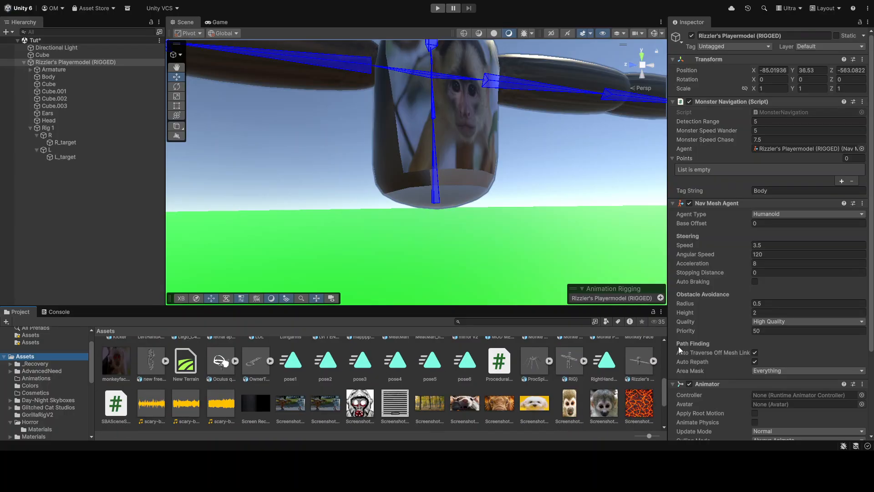
{"action": "scroll", "coordinate": [681, 350], "scroll_direction": "down", "scroll_amount": 3}
{"action": "left_click_drag", "start_coordinate": [497, 360], "coordinate": [692, 428]}
Set Procedural Animation's Velocity Multiplier to 7, Step Size to 1.2, Smoothness to 14 and Step Height to 1.2
{"action": "scroll", "coordinate": [701, 410], "scroll_direction": "down", "scroll_amount": 5}
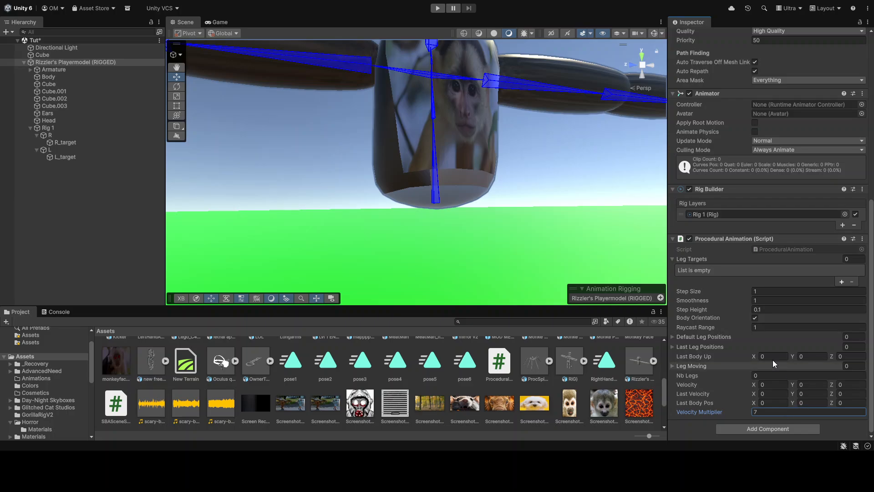
{"action": "left_click", "coordinate": [761, 293]}
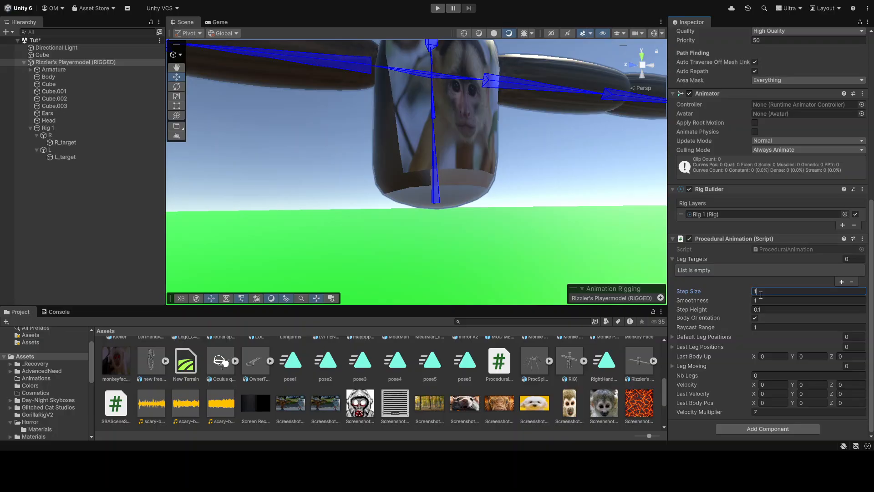
{"action": "left_click", "coordinate": [775, 301]}
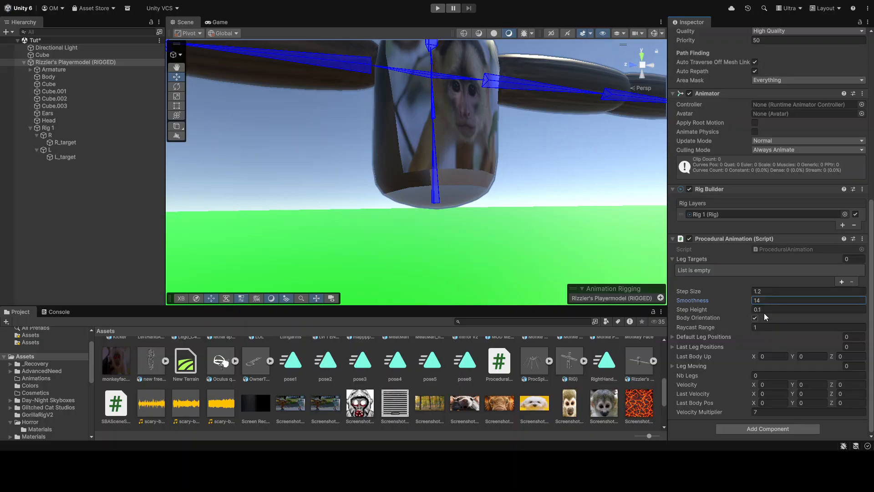
{"action": "left_click", "coordinate": [766, 306]}
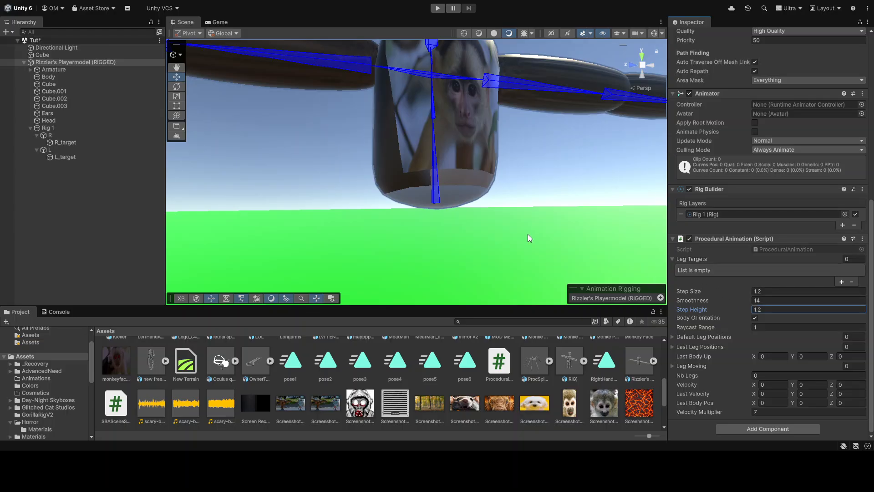
{"action": "key", "text": "Return"}
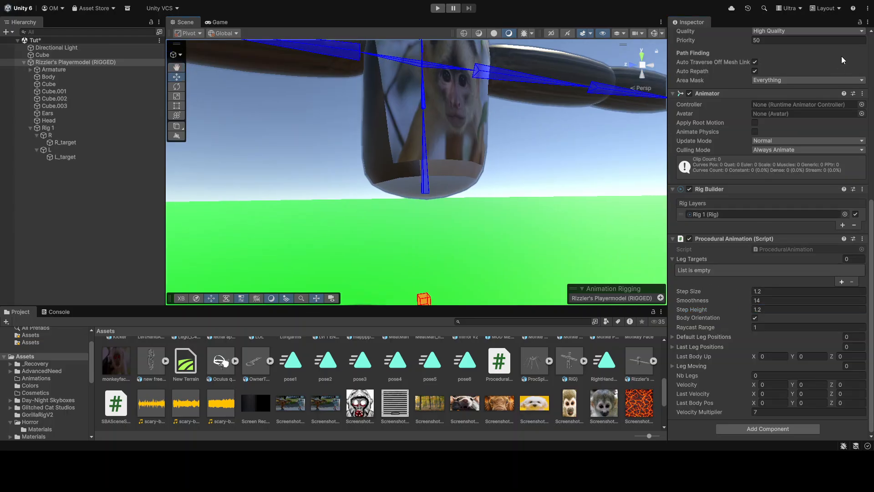
Lock the player model's Inspector and assign R_target and L_target as the Leg Targets of Procedural Animation
{"action": "left_click", "coordinate": [859, 21]}
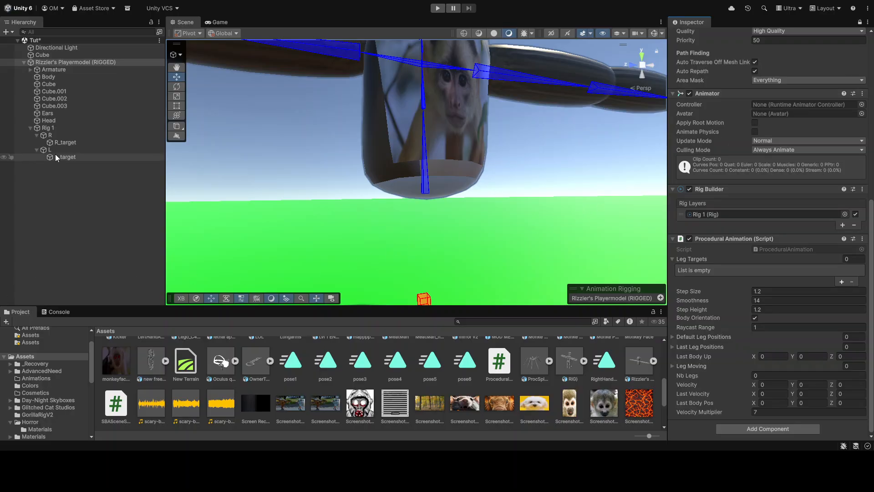
{"action": "left_click", "coordinate": [51, 141]}
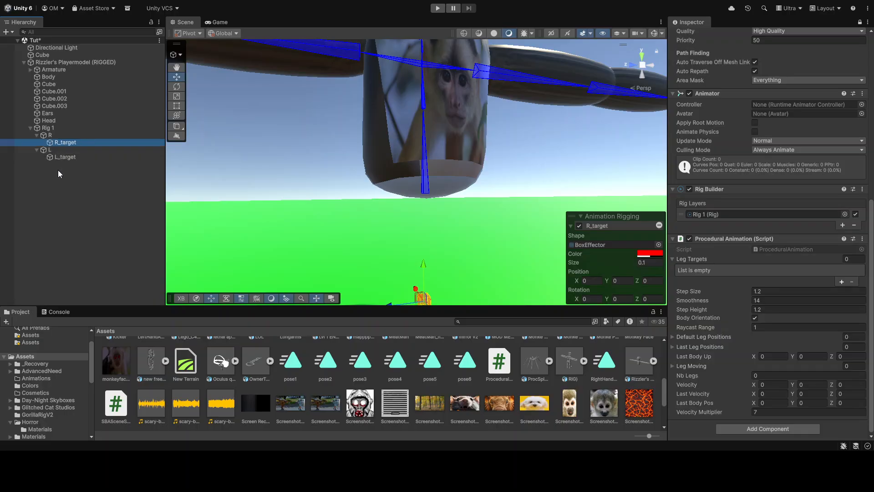
{"action": "left_click", "coordinate": [61, 155], "text": "ctrl"}
{"action": "left_click_drag", "start_coordinate": [166, 147], "coordinate": [710, 259]}
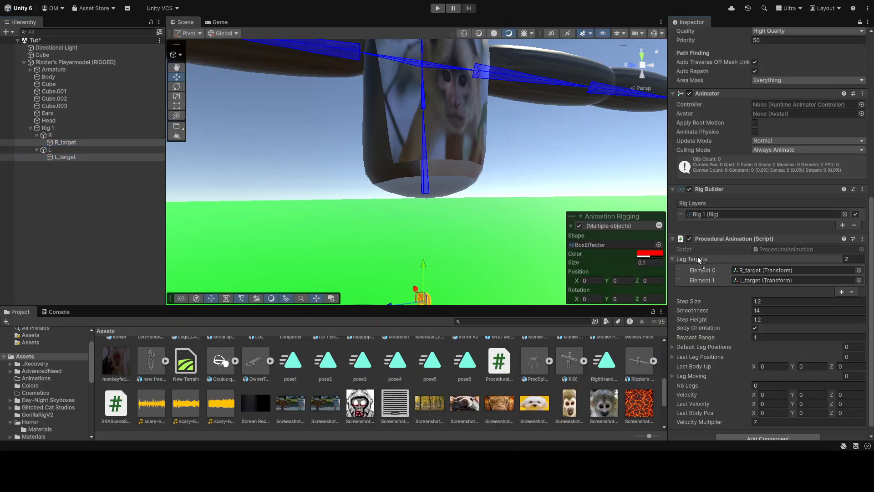
Create an empty game object at the scene root as the first patrol point for Monster Navigation
{"action": "left_click", "coordinate": [518, 154]}
{"action": "right_click_drag", "start_coordinate": [518, 154], "coordinate": [498, 197]}
{"action": "scroll", "coordinate": [760, 236], "scroll_direction": "up", "scroll_amount": 10}
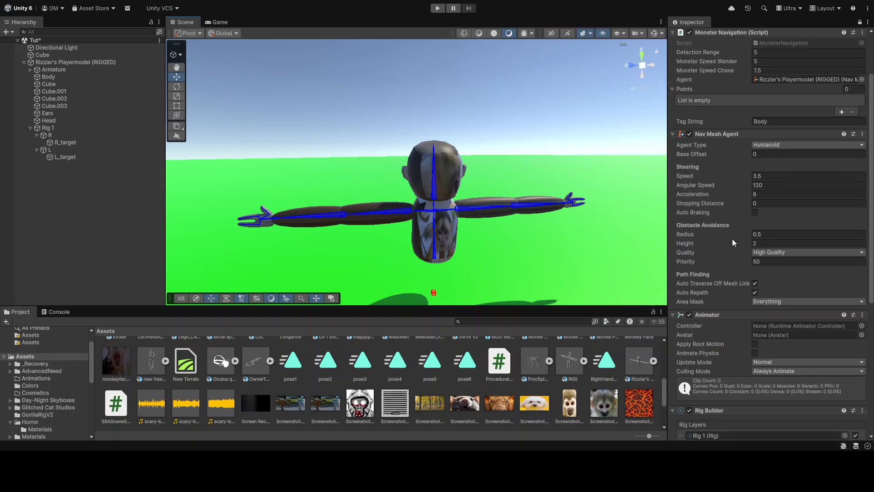
{"action": "scroll", "coordinate": [779, 188], "scroll_direction": "up", "scroll_amount": 3}
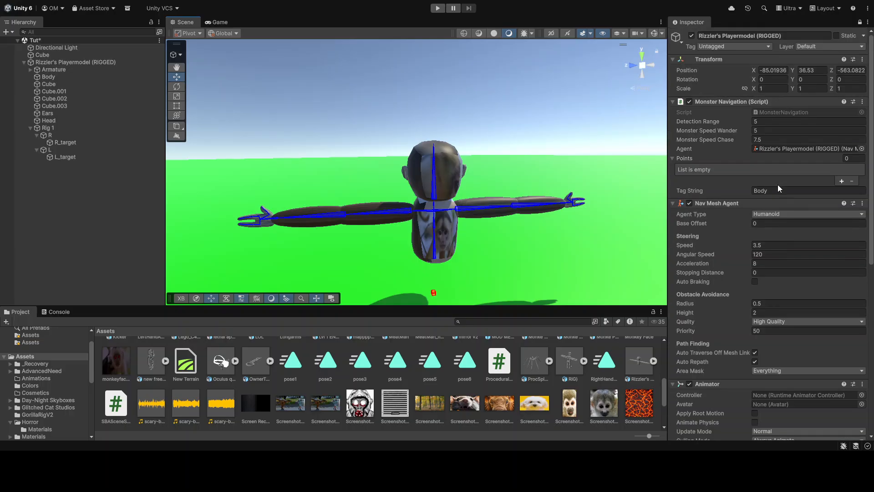
{"action": "right_click_drag", "start_coordinate": [593, 87], "coordinate": [581, 92]}
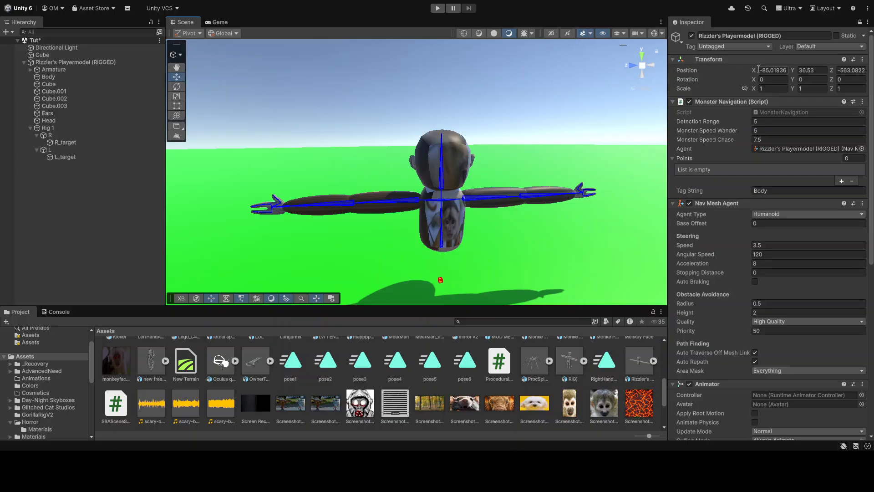
{"action": "right_click_drag", "start_coordinate": [594, 147], "coordinate": [551, 146]}
{"action": "right_click_drag", "start_coordinate": [419, 107], "coordinate": [399, 137]}
{"action": "key", "text": "s"}
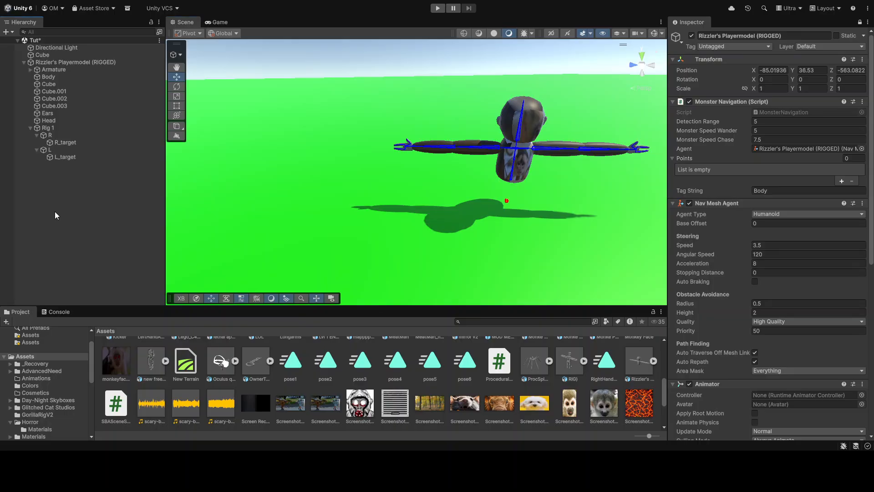
{"action": "key", "text": "ctrl+shift+n"}
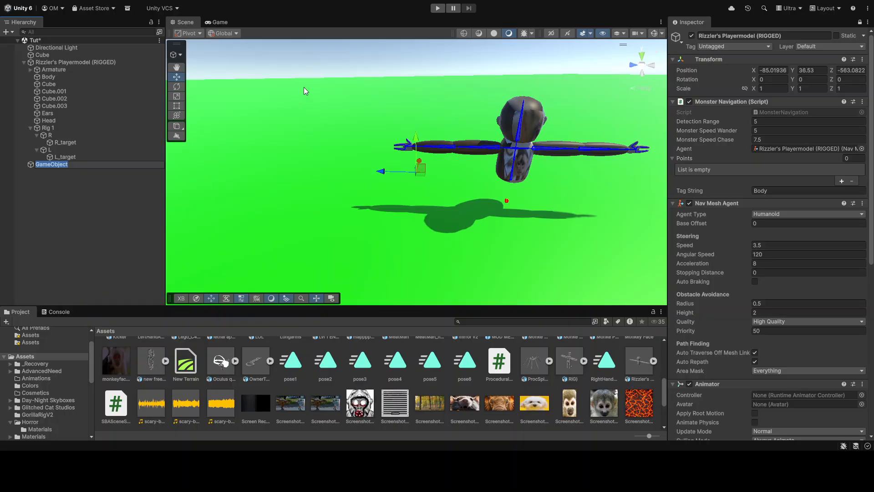
Move the new empty game object onto one corner of the green ground platform
{"action": "right_click_drag", "start_coordinate": [310, 87], "coordinate": [487, 115]}
{"action": "key", "text": "s"}
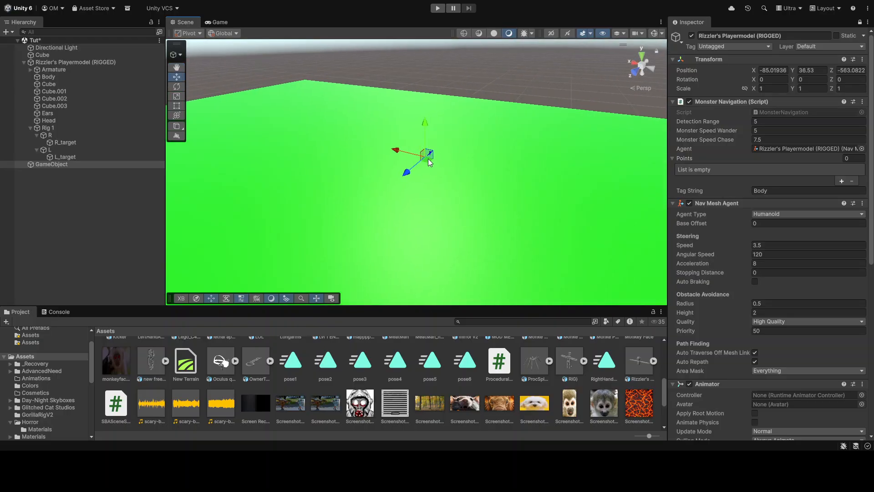
{"action": "right_click_drag", "start_coordinate": [423, 175], "coordinate": [423, 172]}
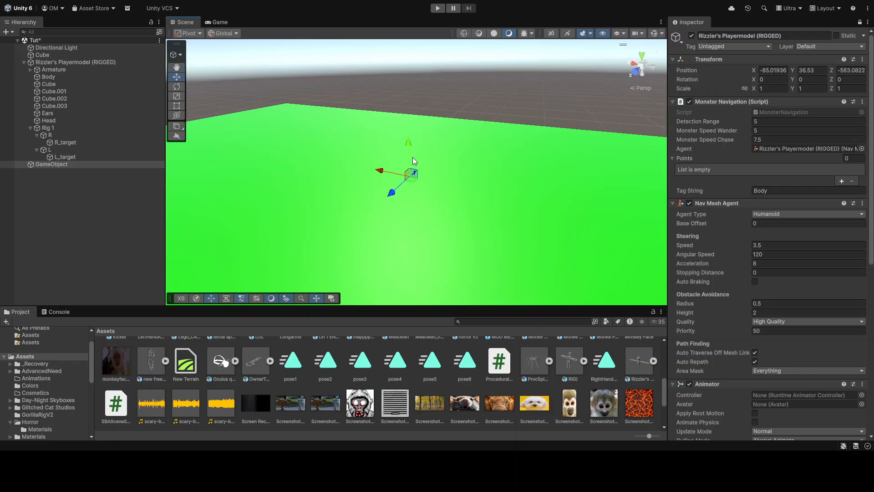
{"action": "mouse_move", "coordinate": [404, 152]}
{"action": "right_mouse_down"}
{"action": "mouse_move", "coordinate": [377, 138]}
{"action": "mouse_move", "coordinate": [402, 152]}
{"action": "right_mouse_up"}
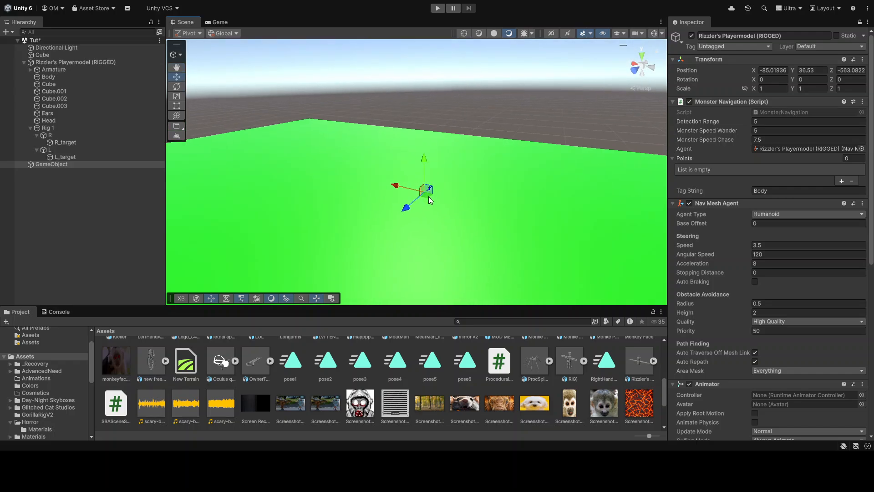
{"action": "right_click_drag", "start_coordinate": [429, 195], "coordinate": [553, 186]}
{"action": "left_click_drag", "start_coordinate": [306, 191], "coordinate": [565, 117]}
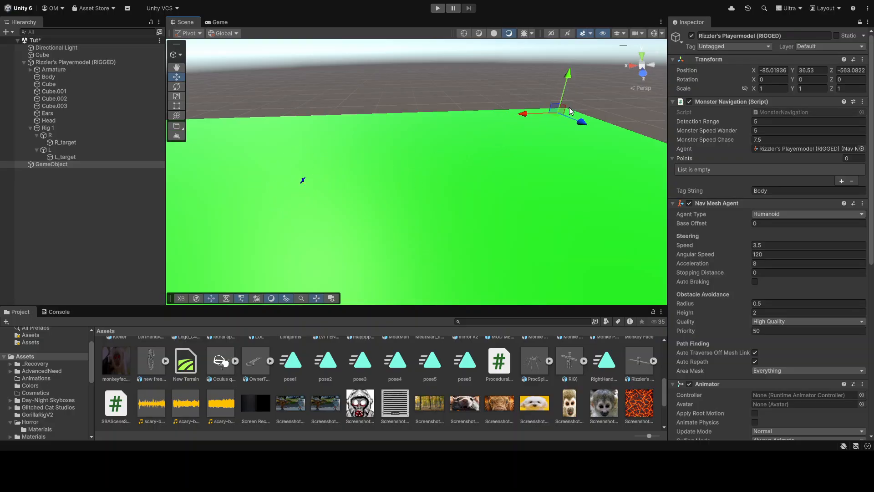
{"action": "right_click_drag", "start_coordinate": [564, 116], "coordinate": [515, 62]}
{"action": "key", "text": "d"}
{"action": "left_click_drag", "start_coordinate": [459, 175], "coordinate": [541, 172]}
{"action": "right_click_drag", "start_coordinate": [542, 172], "coordinate": [440, 271]}
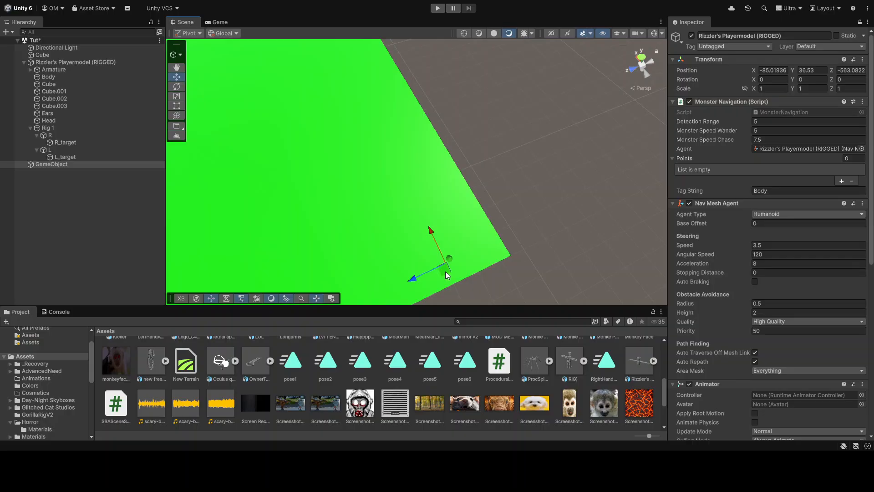
{"action": "left_click_drag", "start_coordinate": [446, 271], "coordinate": [504, 255]}
{"action": "right_click_drag", "start_coordinate": [505, 255], "coordinate": [431, 227]}
Duplicate the corner point and move the copy along the platform's edge to the adjacent corner
{"action": "key", "text": "ctrl+d"}
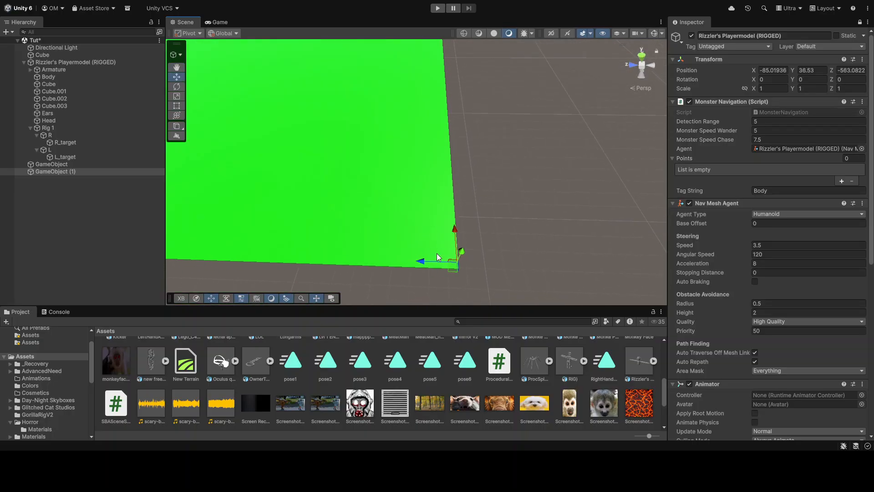
{"action": "left_click_drag", "start_coordinate": [452, 275], "coordinate": [446, 32]}
{"action": "right_click_drag", "start_coordinate": [537, 214], "coordinate": [541, 195]}
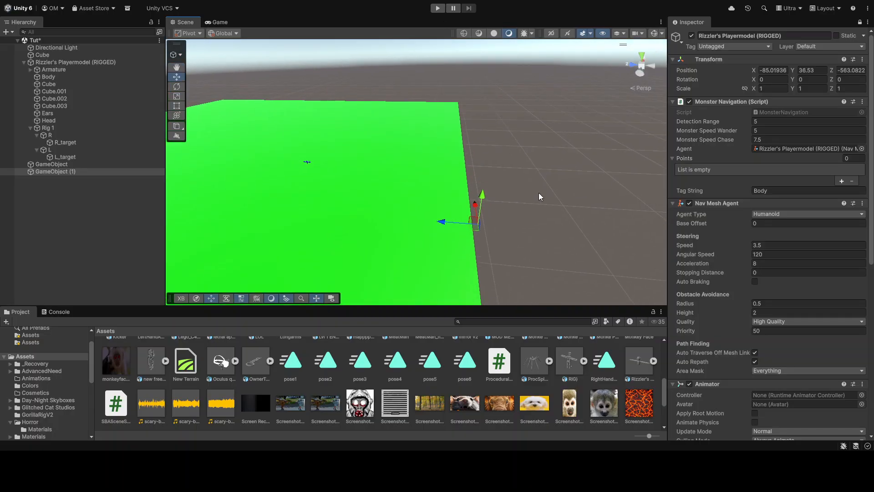
{"action": "left_click_drag", "start_coordinate": [479, 217], "coordinate": [469, 182]}
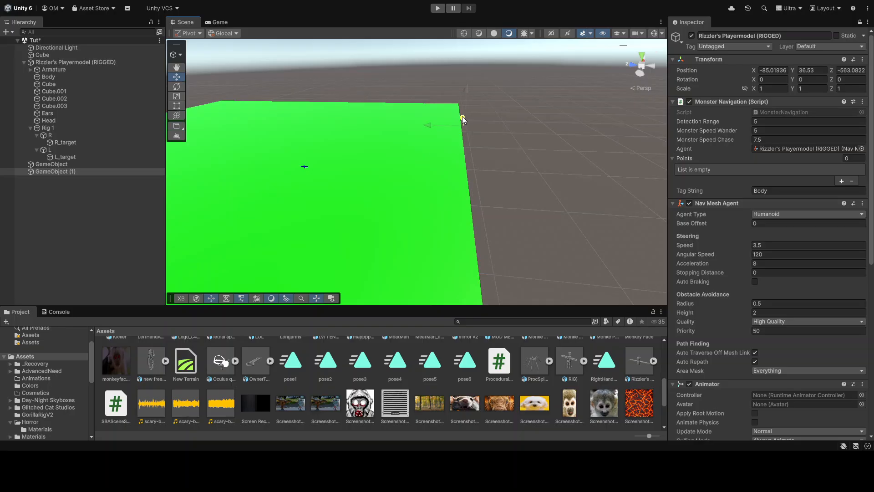
{"action": "left_click_drag", "start_coordinate": [462, 117], "coordinate": [426, 106]}
{"action": "right_click_drag", "start_coordinate": [568, 149], "coordinate": [609, 134]}
{"action": "mouse_move", "coordinate": [433, 166]}
{"action": "left_mouse_down"}
{"action": "mouse_move", "coordinate": [423, 128]}
{"action": "mouse_move", "coordinate": [422, 136]}
{"action": "left_mouse_up"}
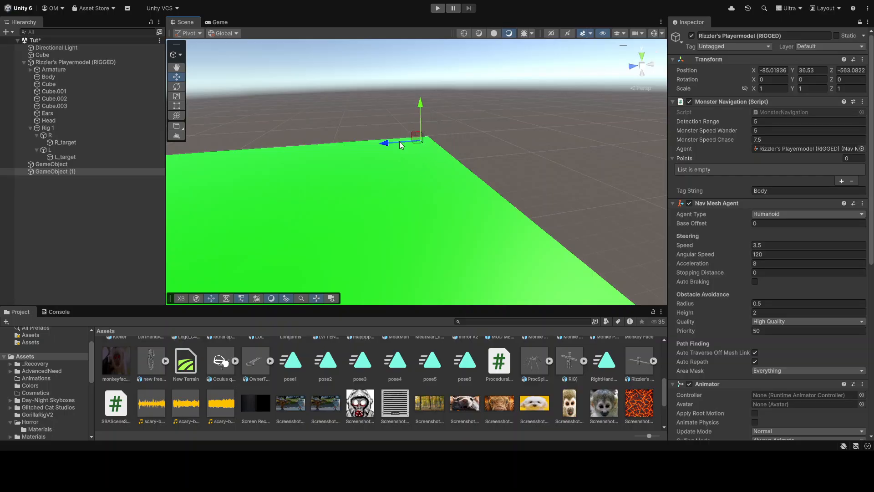
Duplicate the second corner point and move the copy along the far edge to the third corner
{"action": "key", "text": "ctrl+d"}
{"action": "right_click_drag", "start_coordinate": [394, 145], "coordinate": [416, 170]}
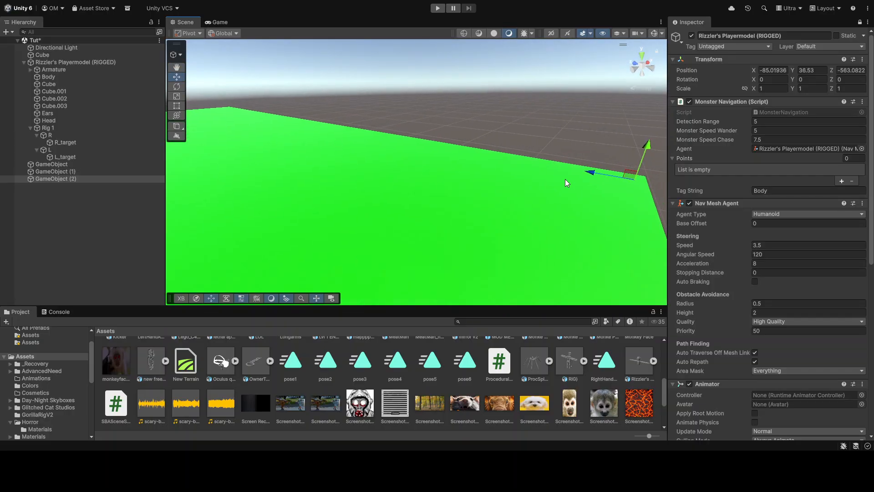
{"action": "left_click_drag", "start_coordinate": [596, 173], "coordinate": [221, 105]}
Duplicate the third corner point, place the copy on the platform's remaining fourth corner, and clear the selection
{"action": "right_click_drag", "start_coordinate": [461, 152], "coordinate": [338, 149]}
{"action": "key", "text": "ctrl+d"}
{"action": "right_click_drag", "start_coordinate": [439, 166], "coordinate": [428, 166]}
{"action": "left_click_drag", "start_coordinate": [545, 106], "coordinate": [291, 120]}
{"action": "right_click_drag", "start_coordinate": [290, 119], "coordinate": [197, 155]}
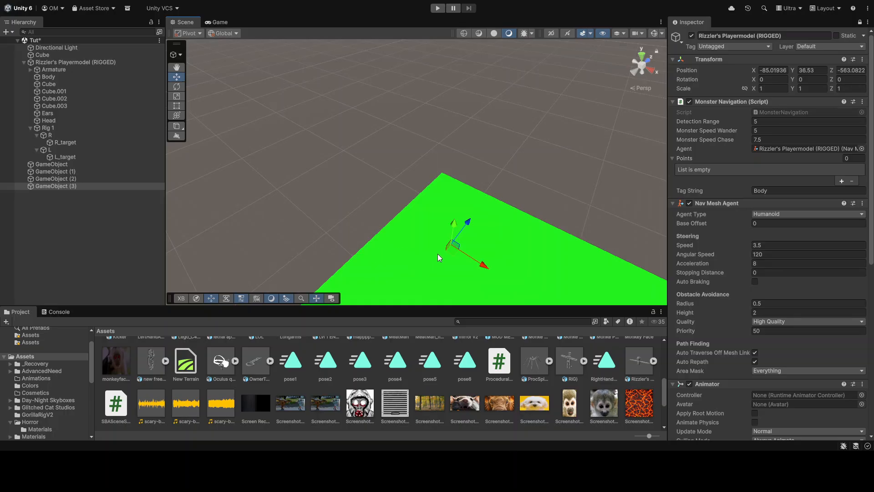
{"action": "left_click_drag", "start_coordinate": [453, 253], "coordinate": [441, 199]}
{"action": "left_click", "coordinate": [537, 177]}
{"action": "right_click_drag", "start_coordinate": [469, 192], "coordinate": [770, 188]}
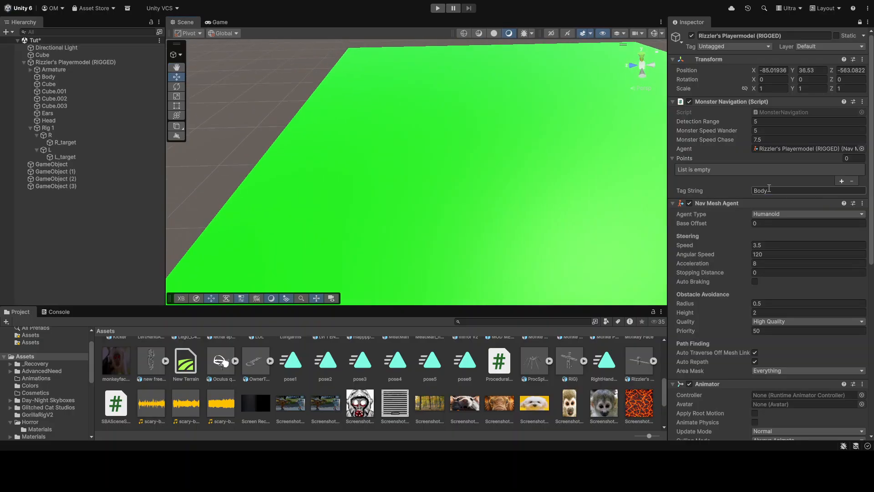
Collapse the player model's hierarchy and assign GameObject through GameObject (3) to the Points list of Monster Navigation
{"action": "right_click_drag", "start_coordinate": [500, 216], "coordinate": [484, 142]}
{"action": "key", "text": "w"}
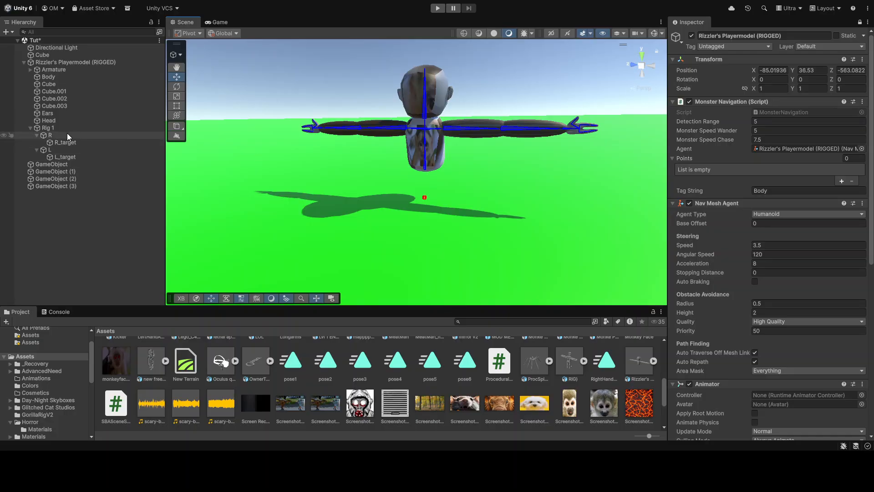
{"action": "left_click", "coordinate": [24, 61]}
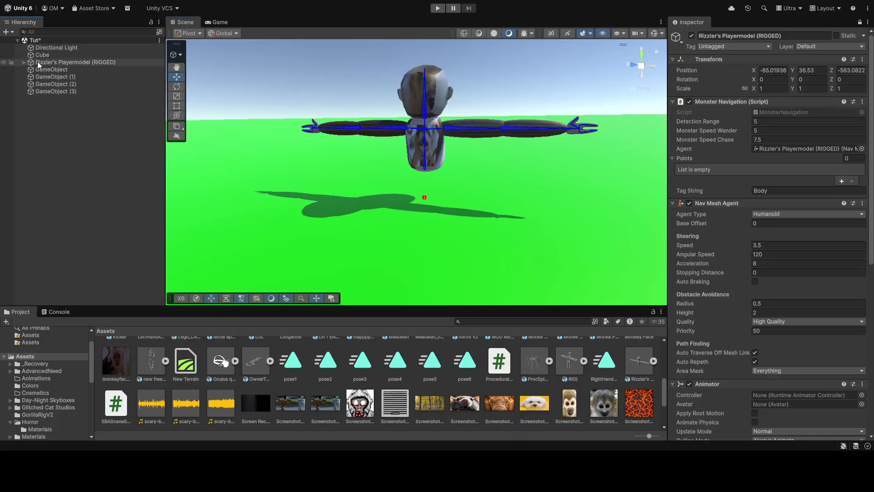
{"action": "left_click", "coordinate": [38, 62]}
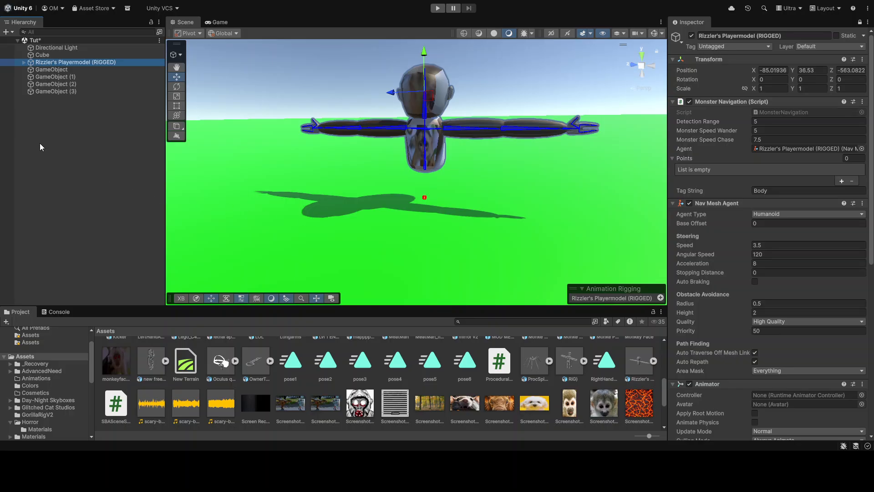
{"action": "left_click", "coordinate": [55, 71]}
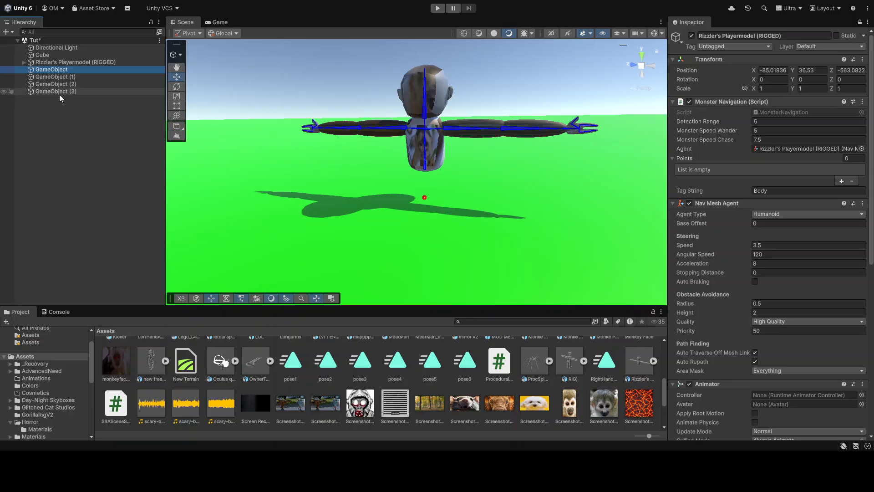
{"action": "left_click", "coordinate": [34, 92], "text": "shift"}
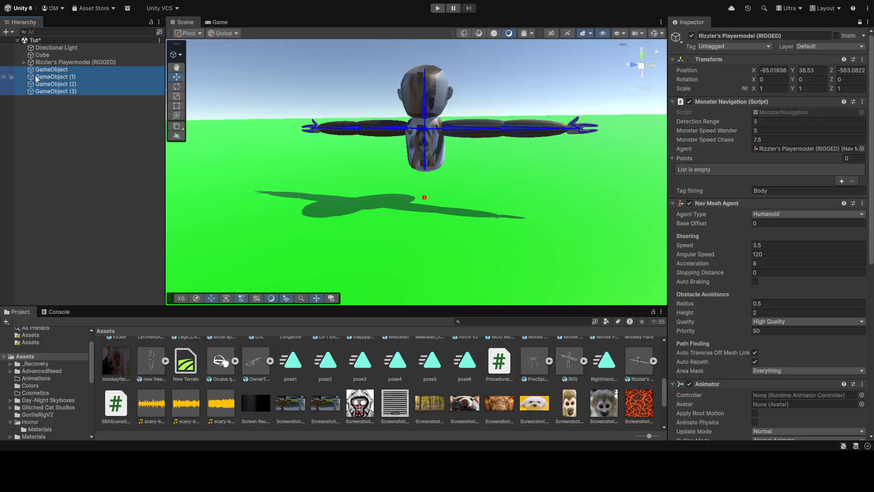
{"action": "left_click_drag", "start_coordinate": [45, 76], "coordinate": [704, 157]}
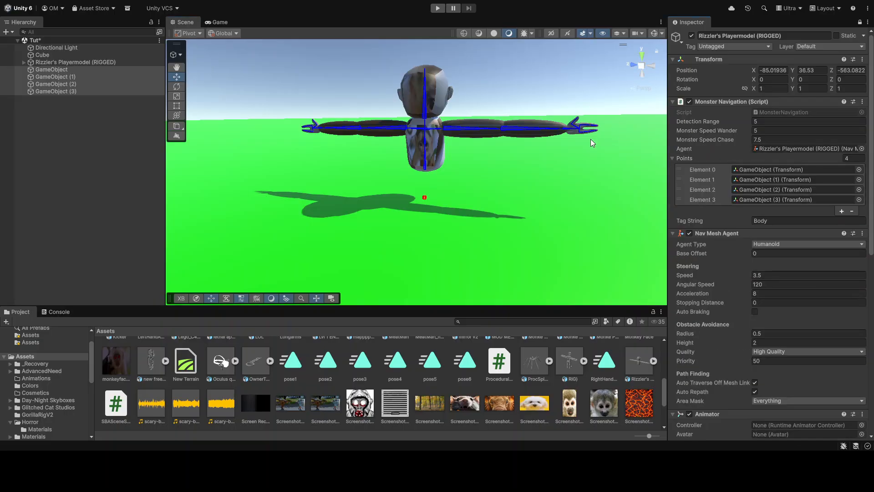
{"action": "key", "text": "s"}
{"action": "mouse_move", "coordinate": [591, 140]}
{"action": "right_mouse_down"}
{"action": "mouse_move", "coordinate": [566, 159]}
{"action": "mouse_move", "coordinate": [579, 149]}
{"action": "right_mouse_up"}
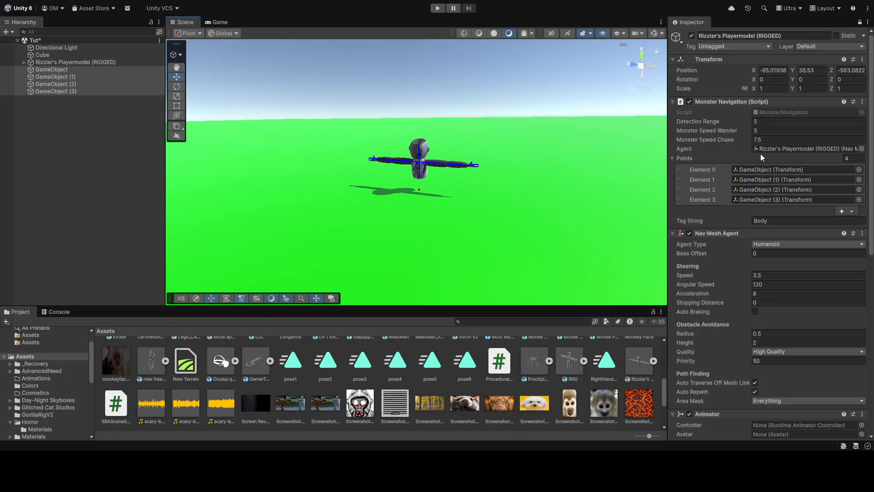
{"action": "left_click", "coordinate": [571, 101]}
{"action": "right_click_drag", "start_coordinate": [571, 109], "coordinate": [595, 125]}
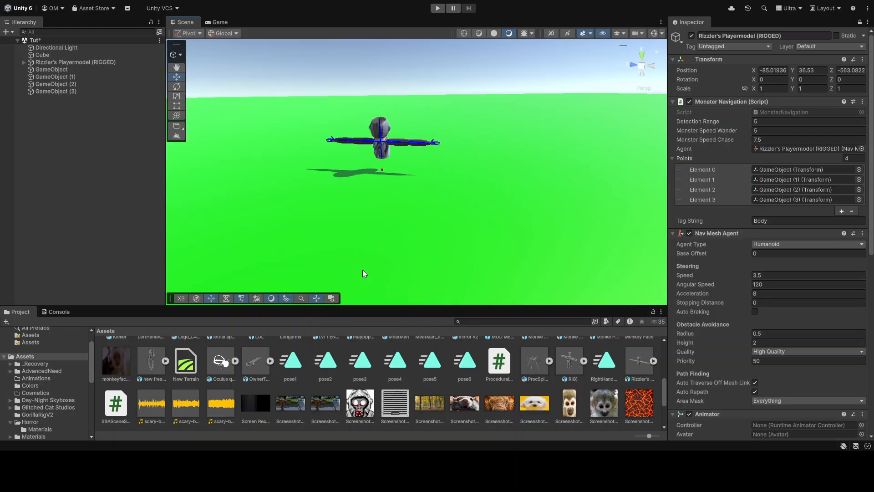
Open the Player prefab from the Assets/Resources/PhotonVR folder for editing
{"action": "scroll", "coordinate": [397, 401], "scroll_direction": "up", "scroll_amount": 5}
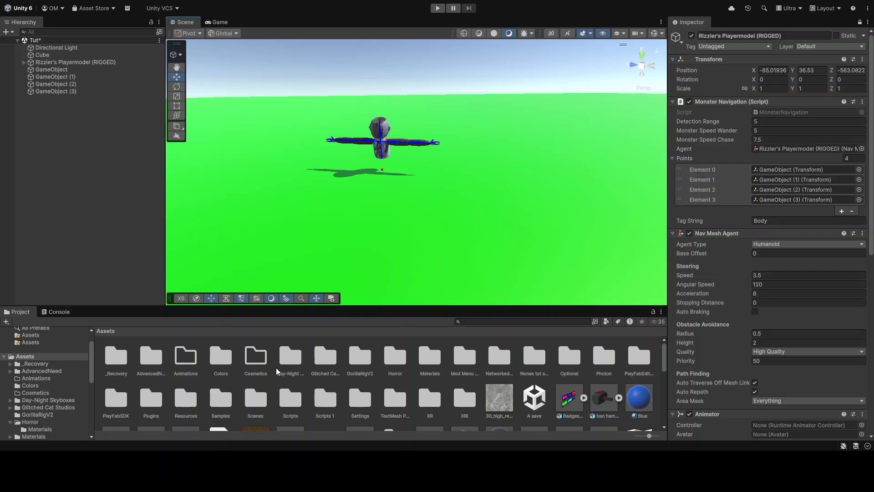
{"action": "double_click", "coordinate": [186, 399]}
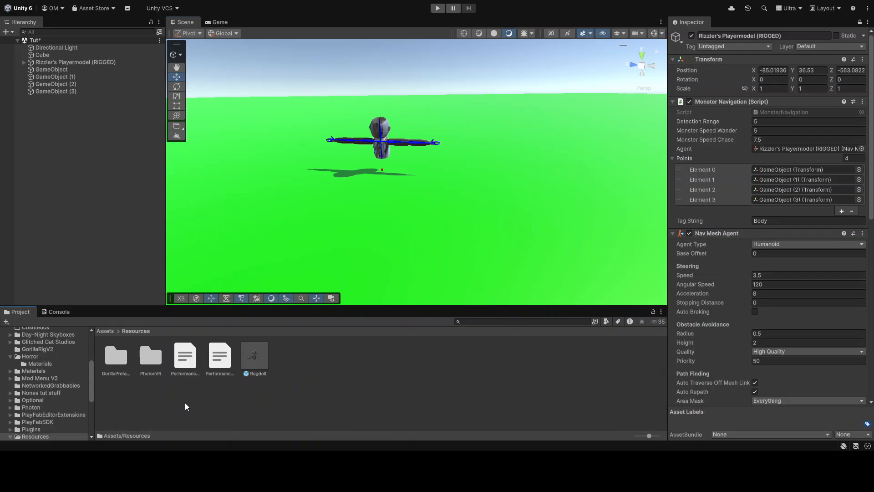
{"action": "double_click", "coordinate": [150, 358]}
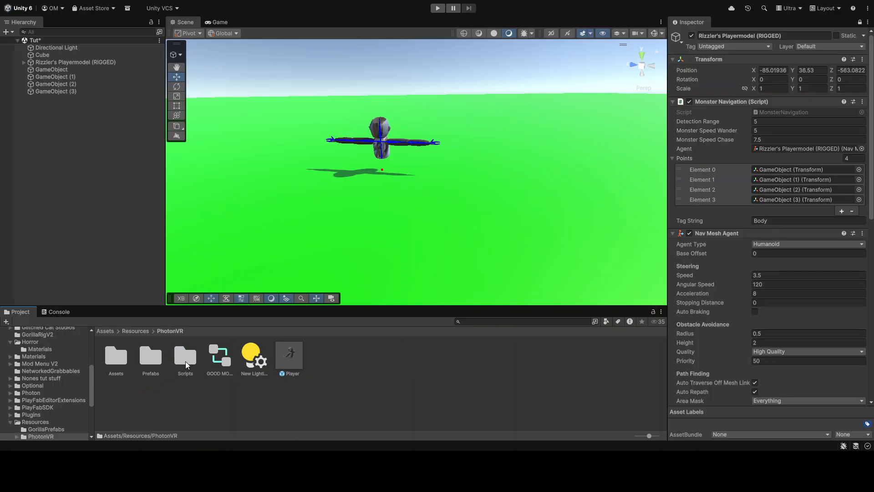
{"action": "left_click", "coordinate": [292, 367]}
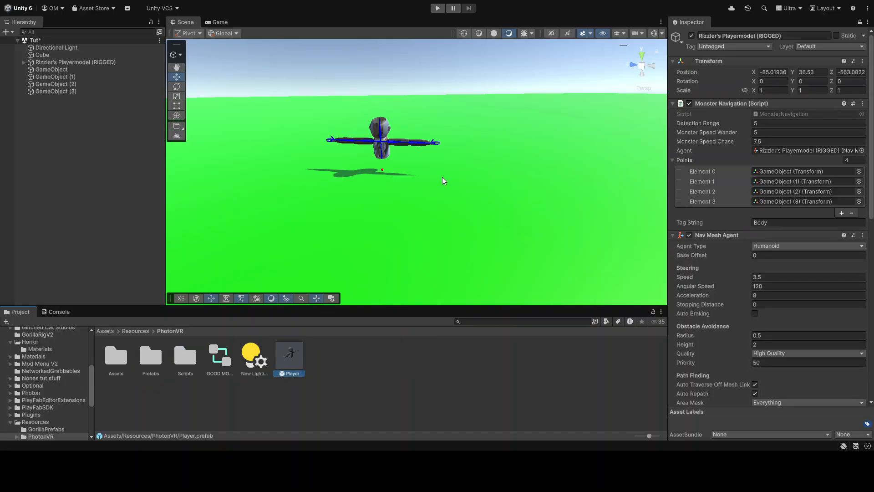
{"action": "double_click", "coordinate": [290, 360]}
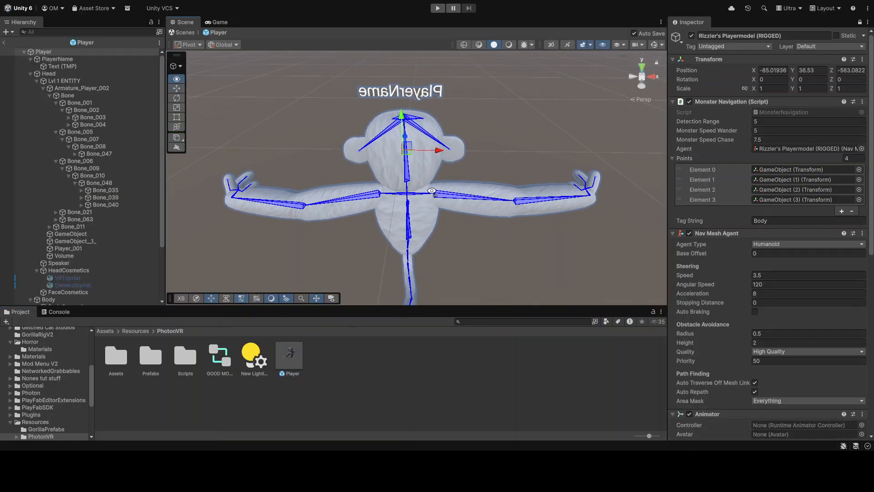
Unlock the Inspector and disable the Bone Renderer on Lvl 1 ENTITY under the Player prefab's Head
{"action": "left_click_drag", "start_coordinate": [432, 191], "coordinate": [348, 144], "text": "alt"}
{"action": "scroll", "coordinate": [360, 148], "scroll_direction": "up", "scroll_amount": 5}
{"action": "right_click_drag", "start_coordinate": [372, 153], "coordinate": [386, 183]}
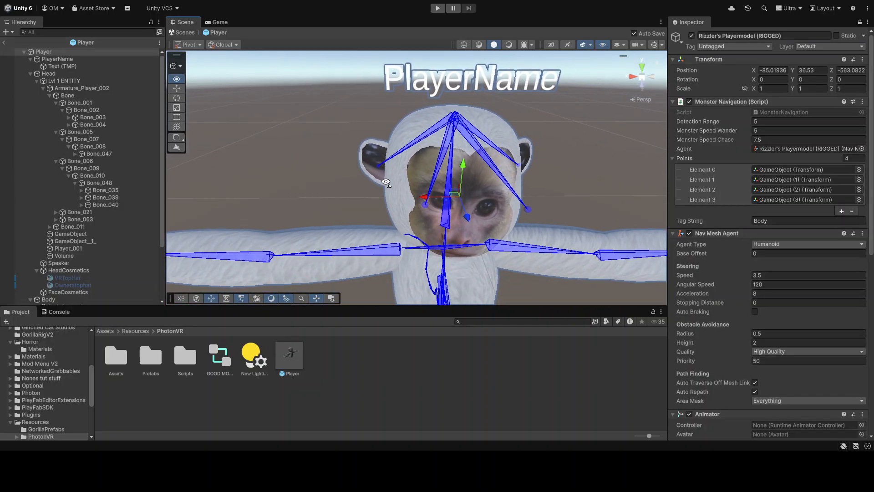
{"action": "left_click", "coordinate": [36, 82]}
{"action": "left_click", "coordinate": [57, 83]}
{"action": "right_click_drag", "start_coordinate": [276, 107], "coordinate": [373, 182]}
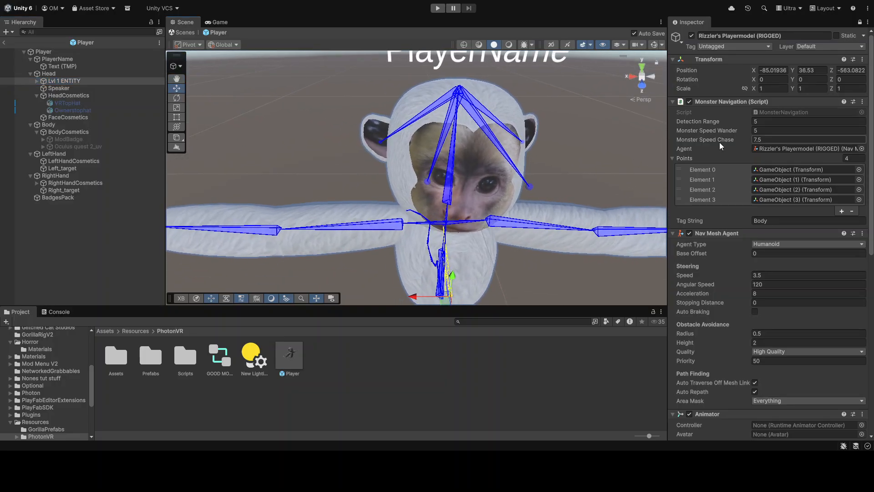
{"action": "left_click", "coordinate": [860, 23]}
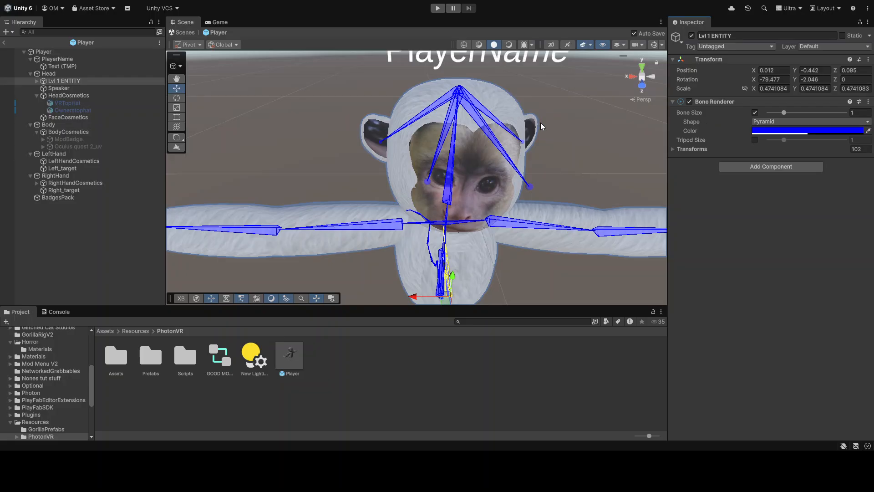
{"action": "right_click_drag", "start_coordinate": [541, 123], "coordinate": [561, 136]}
{"action": "left_click", "coordinate": [690, 102]}
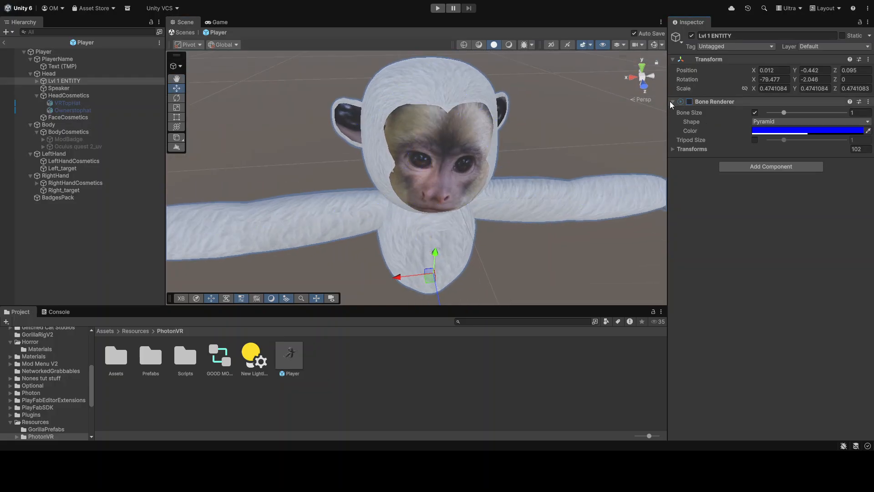
{"action": "left_click", "coordinate": [577, 106]}
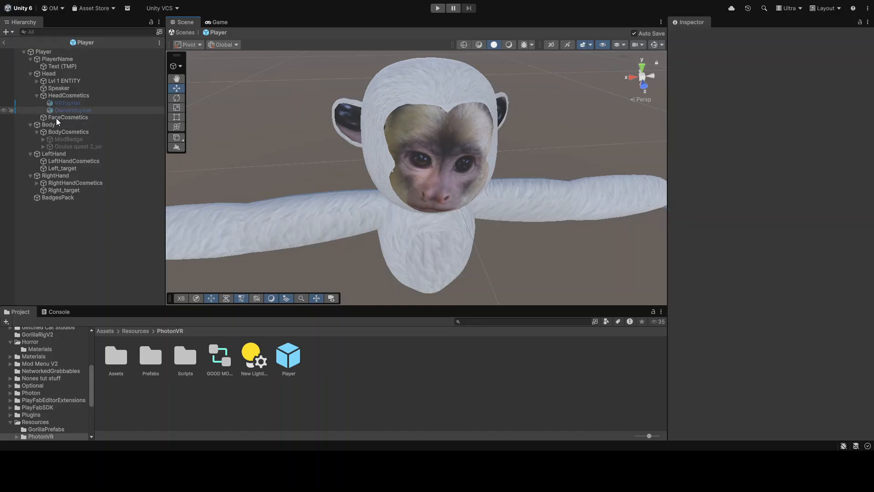
Assign the Body tag to Lvl 1 ENTITY under the Player prefab's Head and return to the Tut scene
{"action": "left_click", "coordinate": [59, 81]}
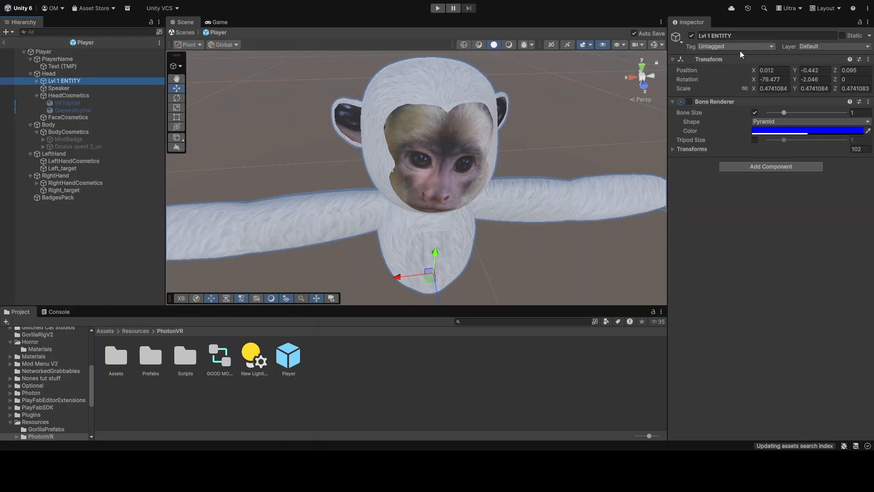
{"action": "left_click", "coordinate": [727, 196]}
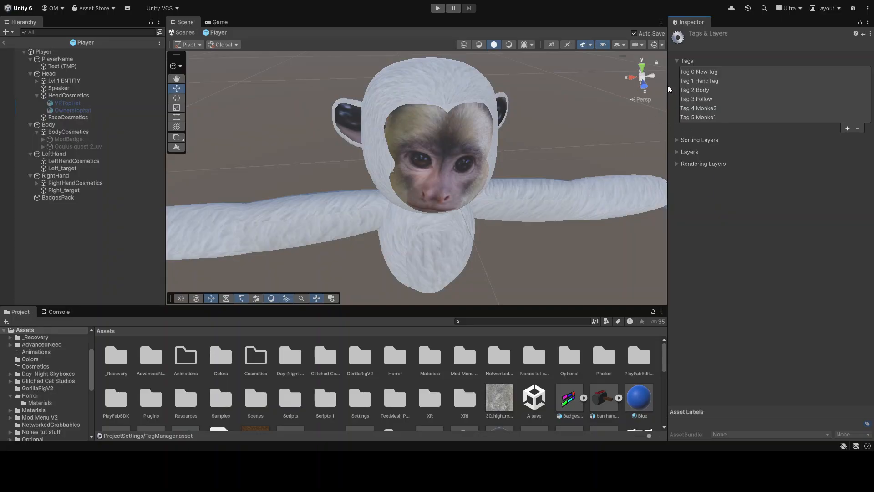
{"action": "left_click", "coordinate": [63, 82]}
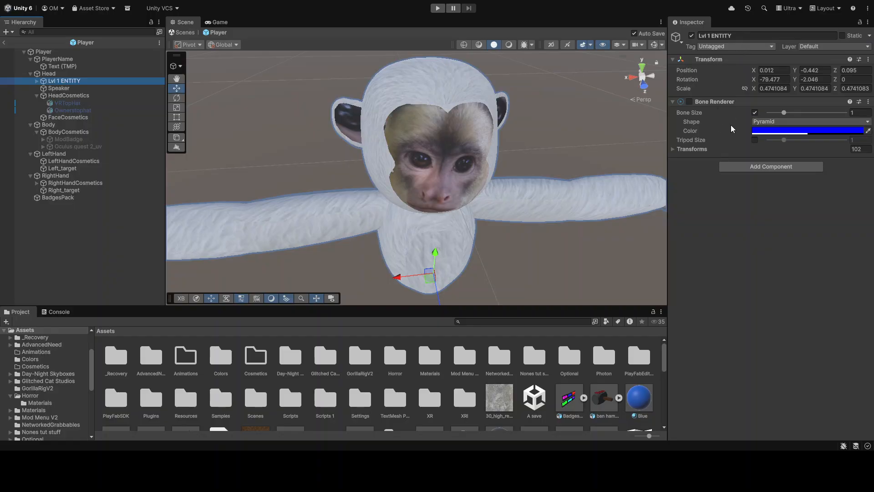
{"action": "left_click", "coordinate": [719, 153]}
{"action": "right_click_drag", "start_coordinate": [506, 159], "coordinate": [475, 118]}
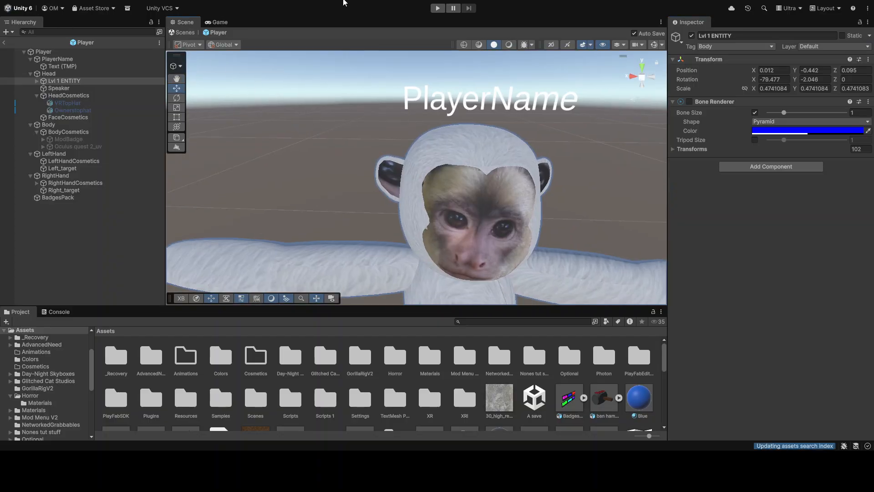
{"action": "left_click", "coordinate": [5, 43]}
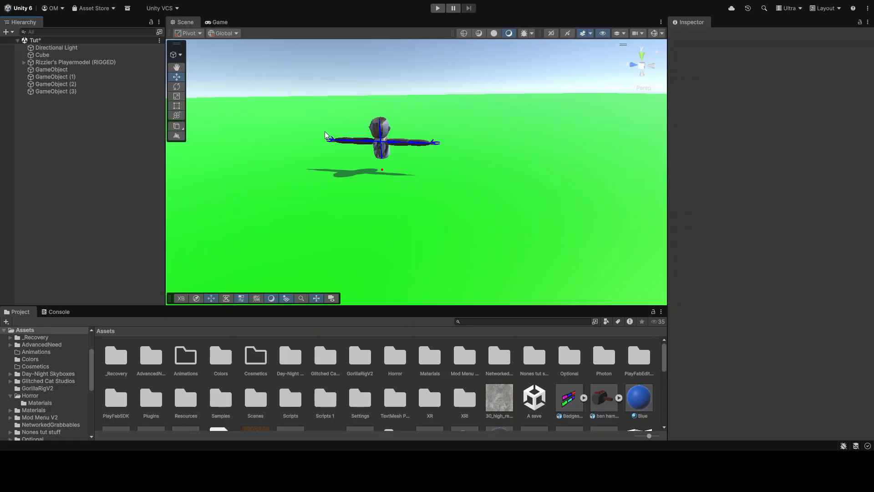
Set the rigged player model's Monster Navigation to Detection Range 10.57, Monster Speed Wander 4.31 and Monster Speed Chase 6.03, and clear the selection
{"action": "mouse_move", "coordinate": [324, 136]}
{"action": "right_mouse_down"}
{"action": "mouse_move", "coordinate": [279, 117]}
{"action": "mouse_move", "coordinate": [275, 135]}
{"action": "mouse_move", "coordinate": [314, 137]}
{"action": "right_mouse_up"}
{"action": "key", "text": "w"}
{"action": "key", "text": "w"}
{"action": "key", "text": "s"}
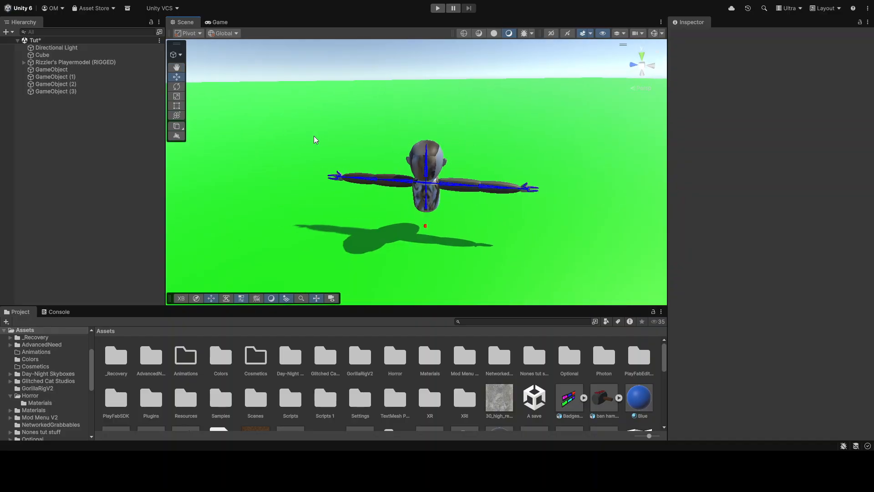
{"action": "left_click", "coordinate": [75, 62]}
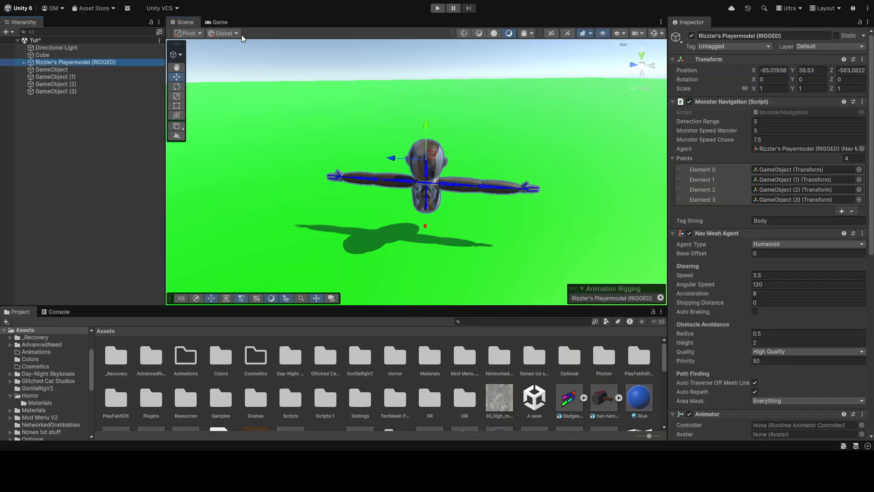
{"action": "left_click_drag", "start_coordinate": [744, 142], "coordinate": [739, 142]}
{"action": "left_click_drag", "start_coordinate": [740, 134], "coordinate": [779, 123]}
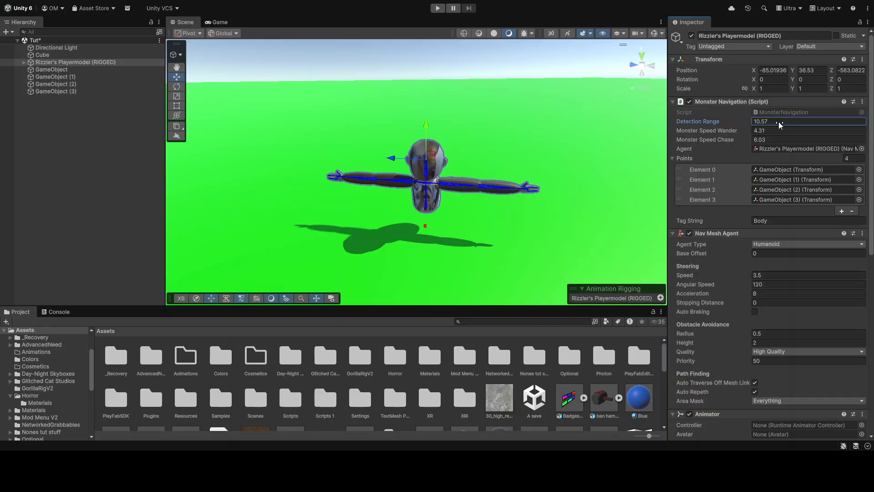
{"action": "left_click", "coordinate": [524, 72]}
{"action": "right_click_drag", "start_coordinate": [521, 72], "coordinate": [451, 118]}
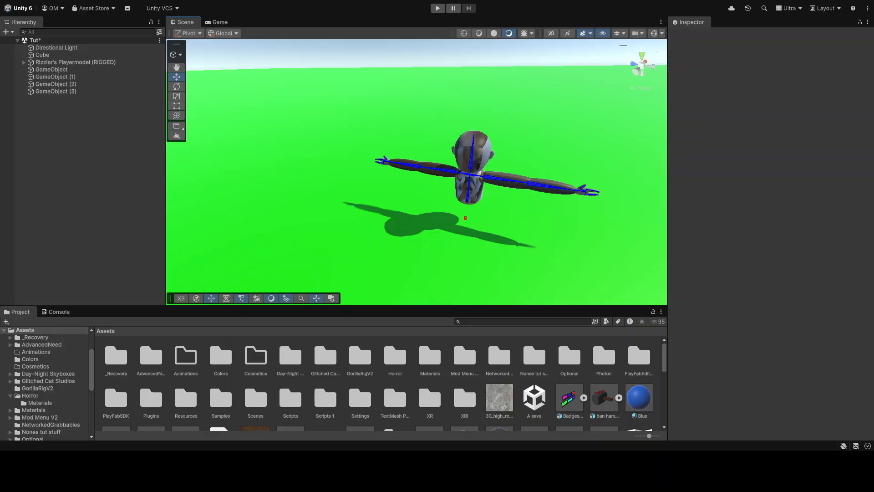
Play-test the scene, check the monster's height above the ground in the Scene view, and stop playing
{"action": "key", "text": "ctrl+p"}
{"action": "key", "text": "ctrl+p"}
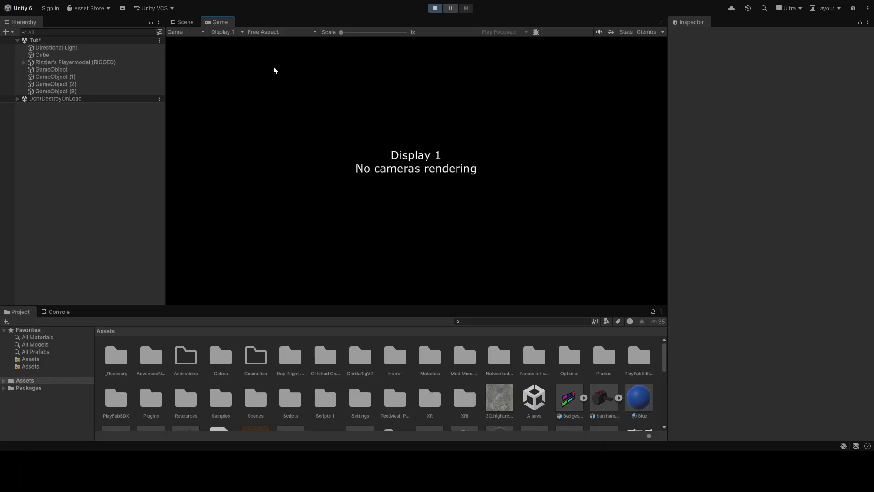
{"action": "left_click", "coordinate": [185, 22]}
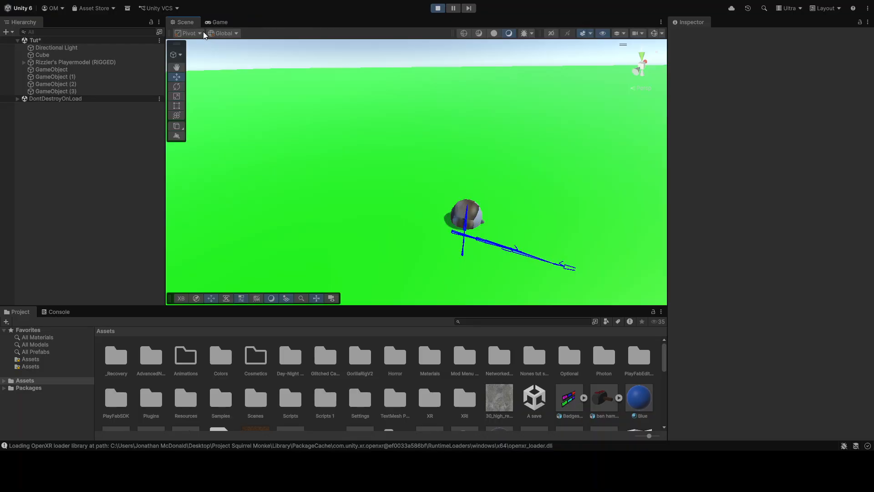
{"action": "right_click_drag", "start_coordinate": [248, 77], "coordinate": [439, 121]}
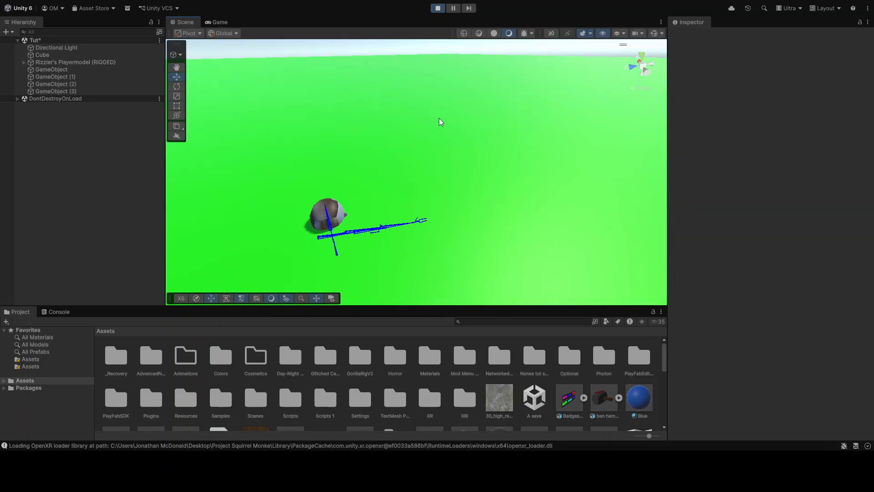
{"action": "left_click", "coordinate": [438, 8]}
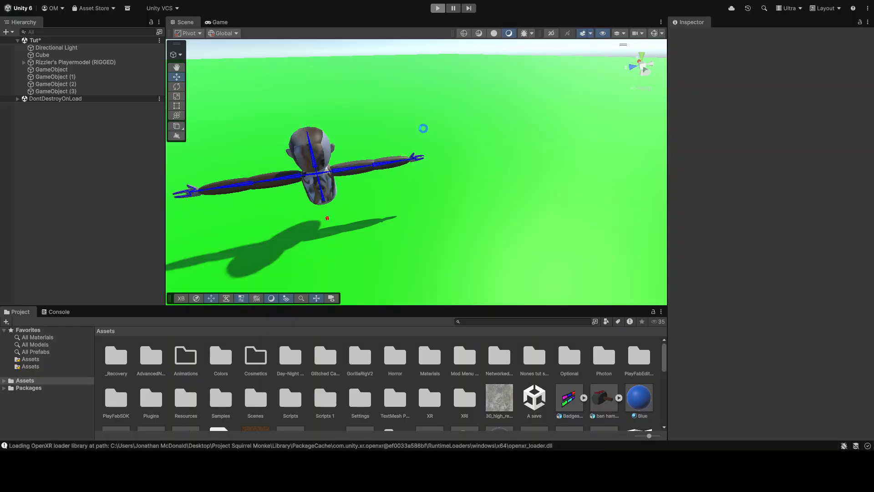
Select R_target and L_target together under Rig 1 and frame them to inspect their placement below the monster
{"action": "mouse_move", "coordinate": [425, 137]}
{"action": "right_mouse_down"}
{"action": "mouse_move", "coordinate": [404, 145]}
{"action": "mouse_move", "coordinate": [347, 137]}
{"action": "right_mouse_up"}
{"action": "key", "text": "w"}
{"action": "left_click", "coordinate": [423, 211]}
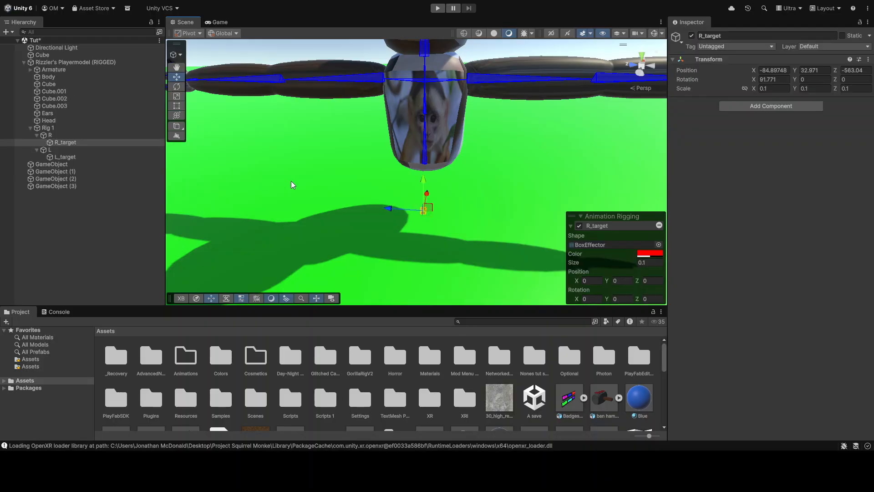
{"action": "left_click", "coordinate": [73, 157], "text": "ctrl"}
{"action": "key", "text": "f"}
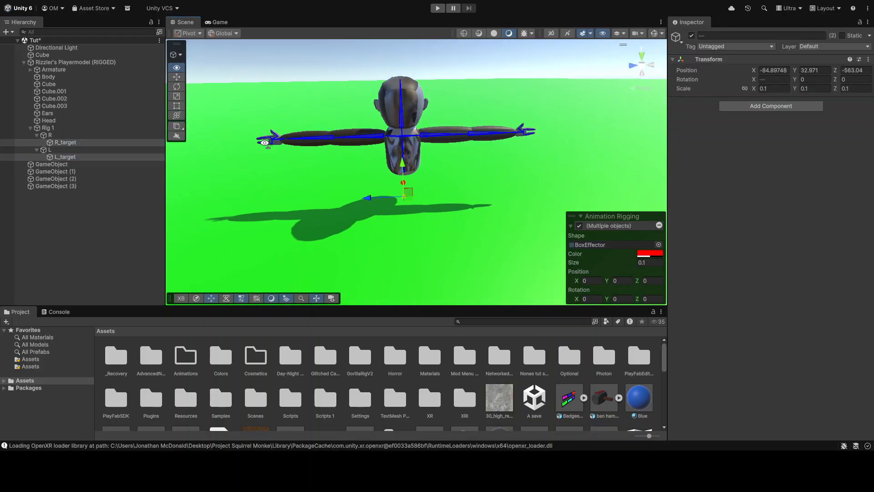
{"action": "left_click_drag", "start_coordinate": [382, 179], "coordinate": [164, 228]}
Raise the armature's root Bone to a Z position of 4.95 and clear the selection
{"action": "key", "text": "w"}
{"action": "right_click_drag", "start_coordinate": [376, 218], "coordinate": [380, 190]}
{"action": "left_click", "coordinate": [427, 230]}
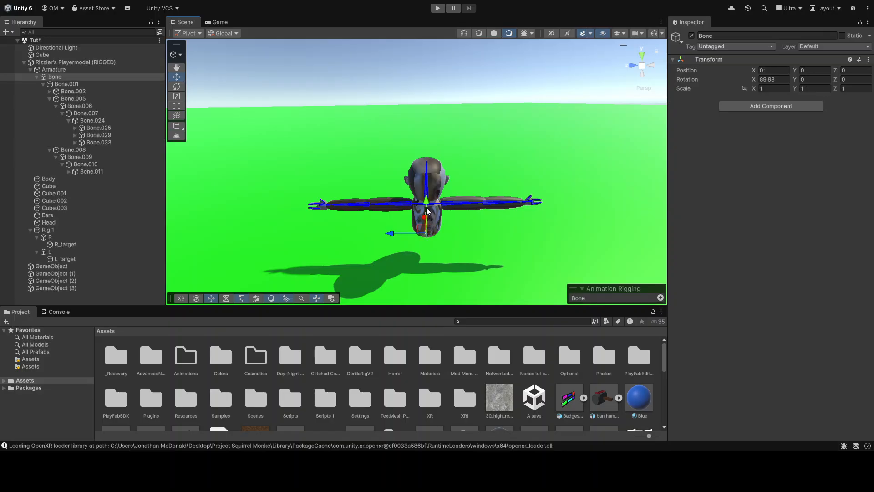
{"action": "left_click_drag", "start_coordinate": [427, 211], "coordinate": [427, 99]}
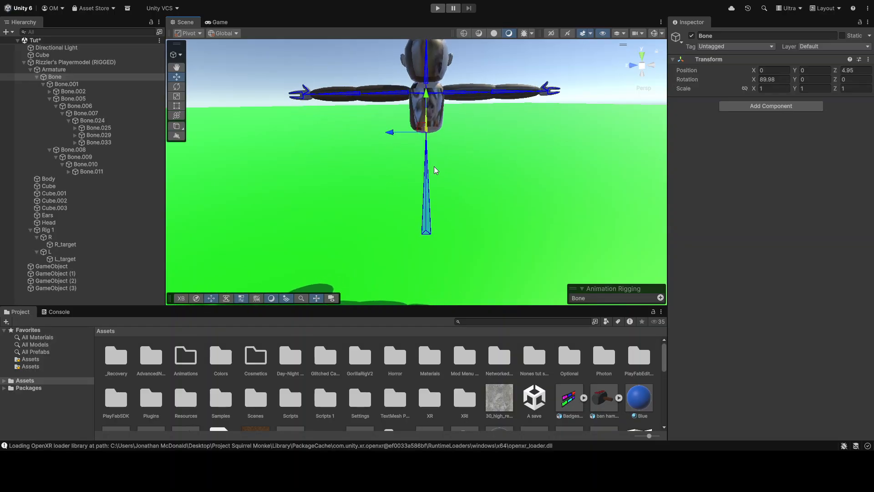
{"action": "right_click_drag", "start_coordinate": [436, 170], "coordinate": [443, 126]}
{"action": "left_click", "coordinate": [510, 101]}
{"action": "right_click_drag", "start_coordinate": [528, 100], "coordinate": [412, 79]}
Play-test the scene again with a maximized Scene view, examine the monster's movement and arms up close, and stop playing
{"action": "left_click", "coordinate": [438, 8]}
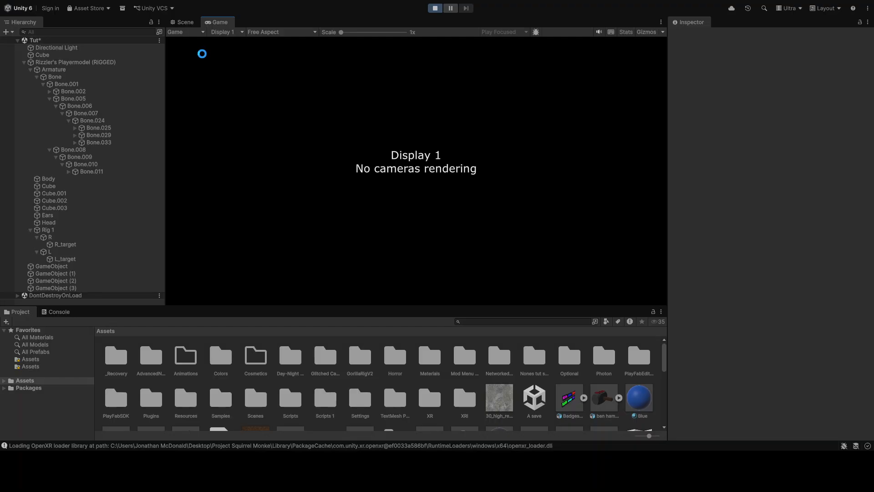
{"action": "left_click", "coordinate": [188, 26]}
{"action": "key", "text": "shift+space"}
{"action": "right_click_drag", "start_coordinate": [135, 76], "coordinate": [646, 127]}
{"action": "right_click_drag", "start_coordinate": [191, 86], "coordinate": [873, 195]}
{"action": "key", "text": "w"}
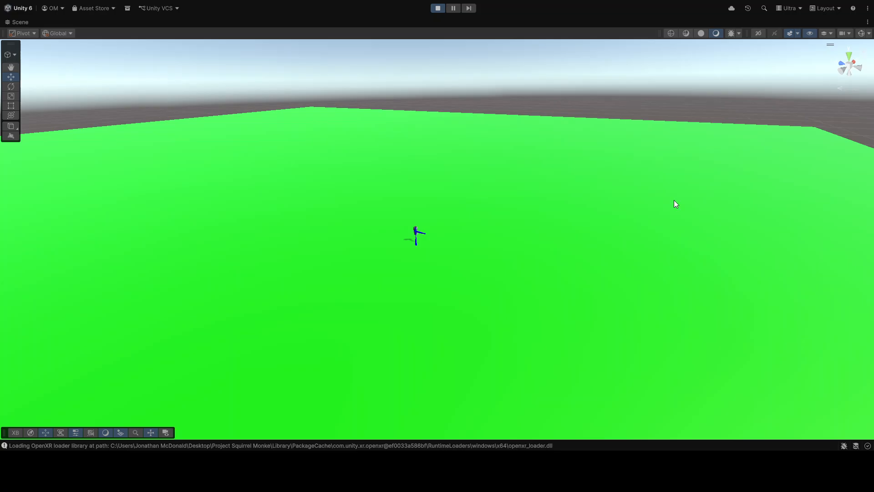
{"action": "key", "text": "w"}
{"action": "right_click_drag", "start_coordinate": [675, 203], "coordinate": [581, 141]}
{"action": "key", "text": "w"}
{"action": "key", "text": "w"}
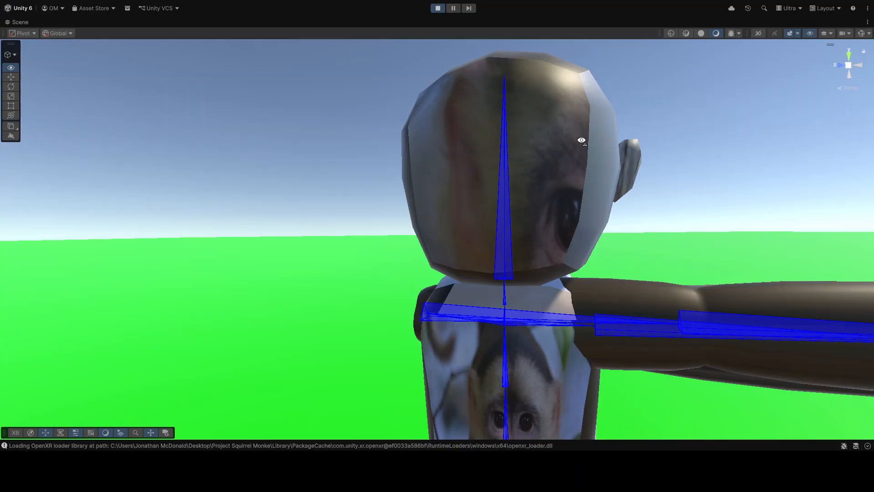
{"action": "left_click", "coordinate": [437, 8]}
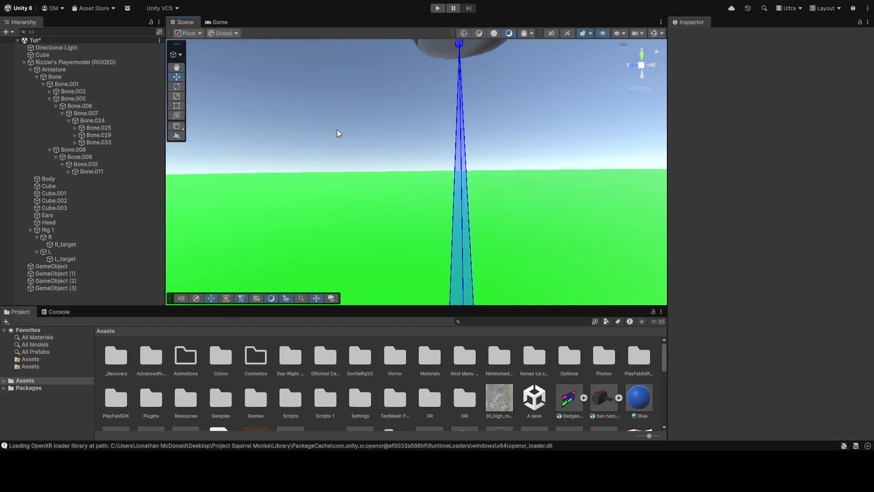
{"action": "right_click_drag", "start_coordinate": [337, 132], "coordinate": [342, 160]}
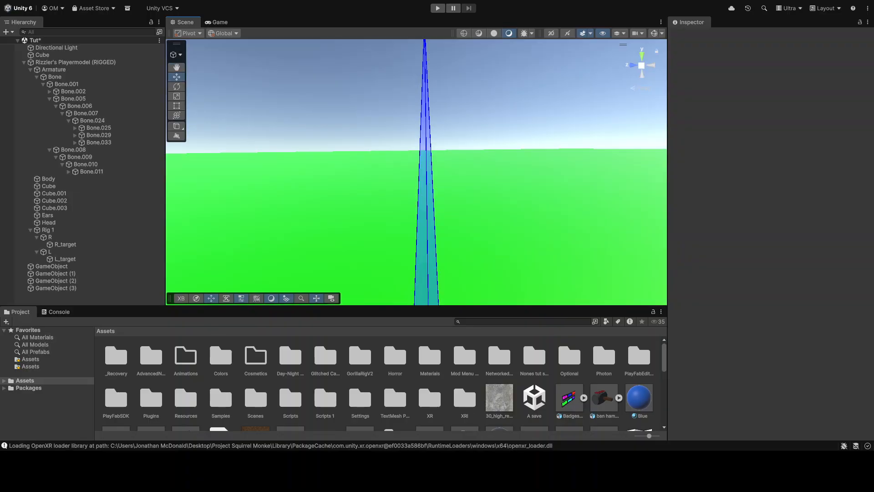